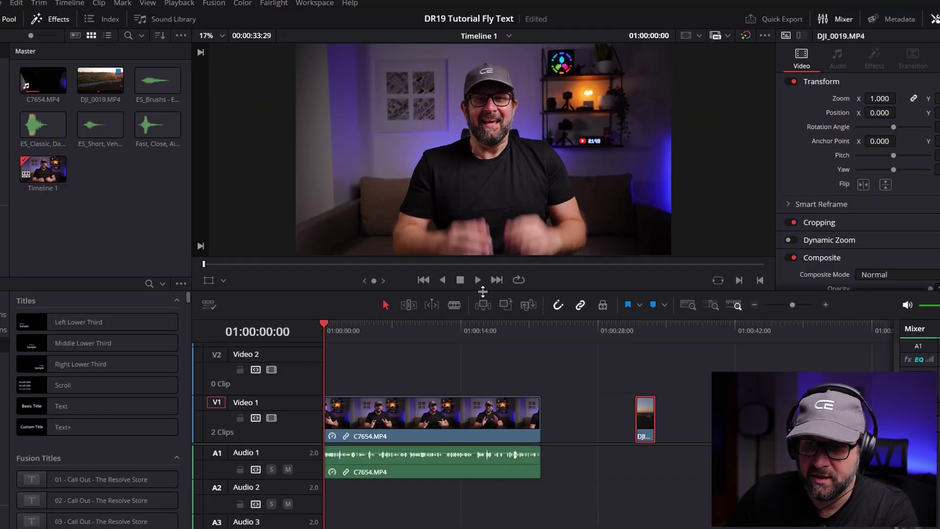
Step: Preview the opening of the C7654.MP4 clip, enlarge the timeline area, and return the playhead to the start
{"action": "left_click", "coordinate": [480, 280]}
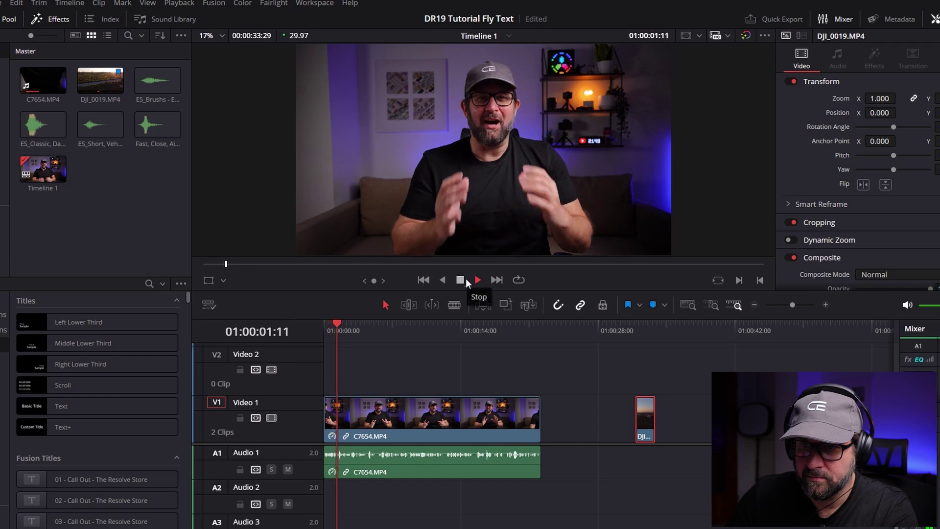
{"action": "left_click", "coordinate": [464, 279]}
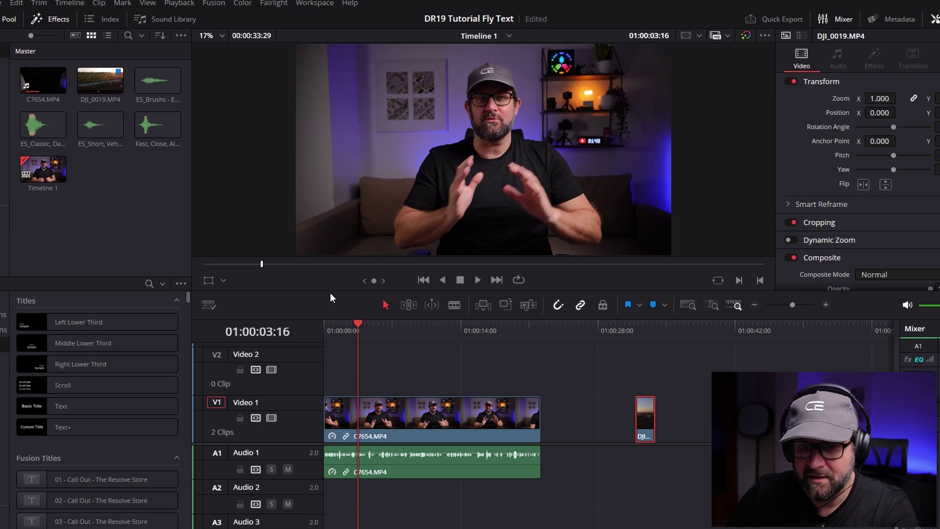
{"action": "left_click_drag", "start_coordinate": [330, 292], "coordinate": [333, 270]}
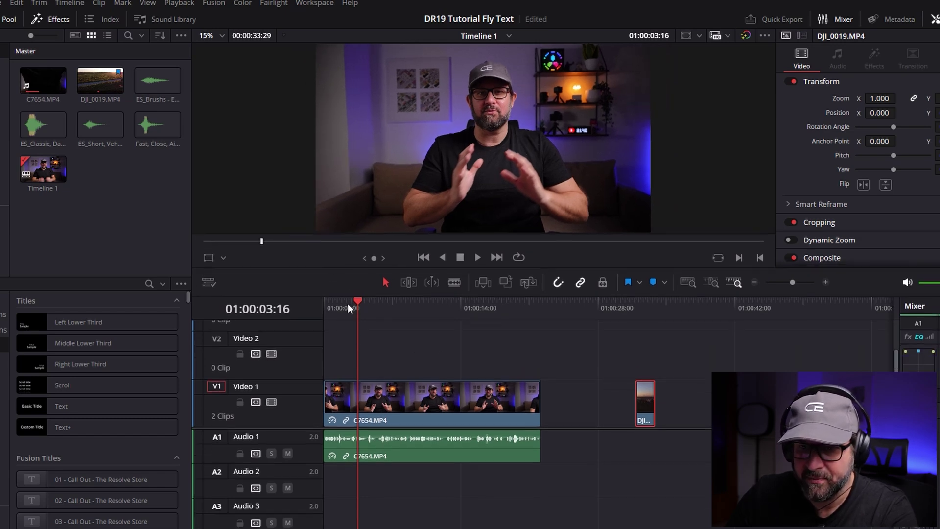
{"action": "left_click_drag", "start_coordinate": [339, 303], "coordinate": [294, 299]}
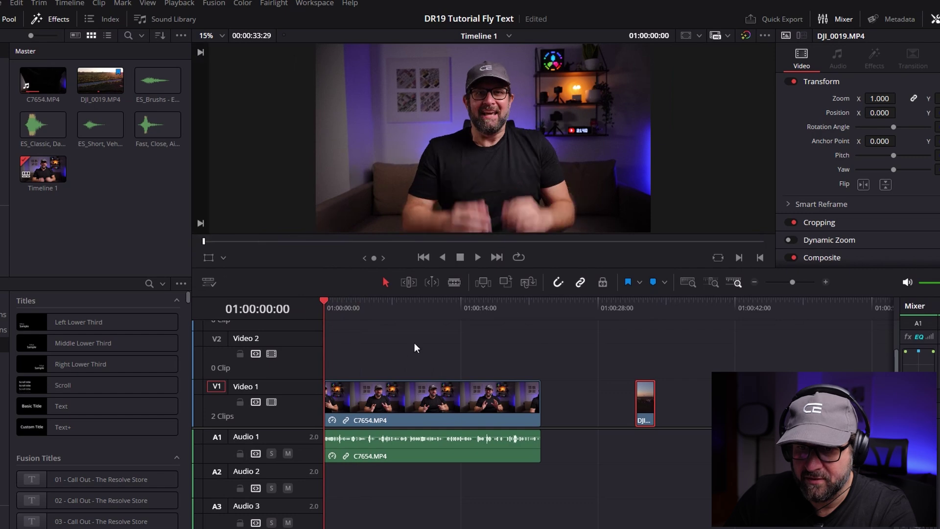
Step: Play the DJI_0019.MP4 drone clip on the timeline and return the playhead to the start
{"action": "left_click", "coordinate": [637, 306]}
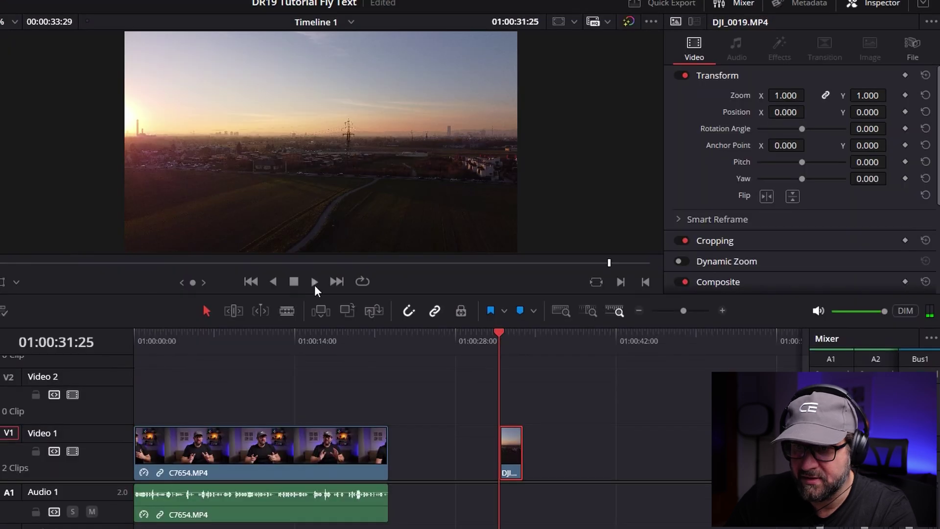
{"action": "left_click", "coordinate": [314, 283]}
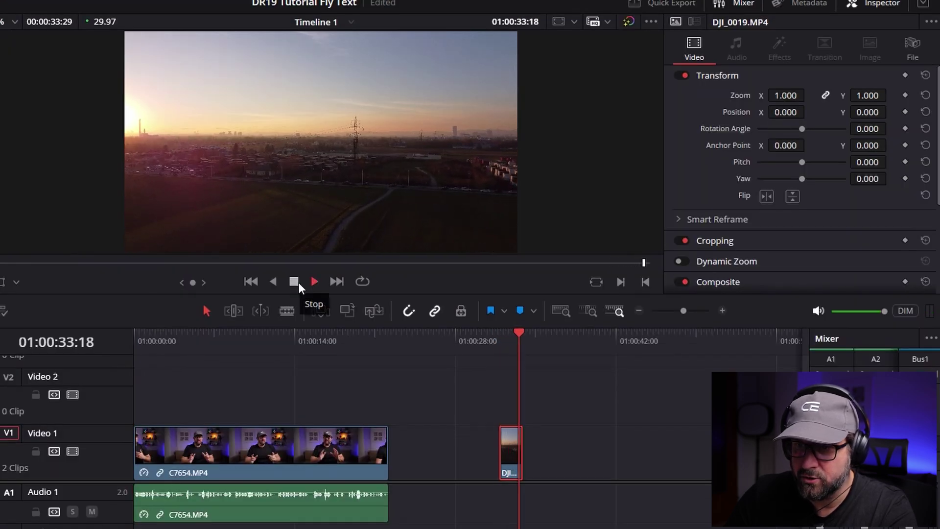
{"action": "left_click", "coordinate": [295, 283]}
{"action": "key", "text": "Home"}
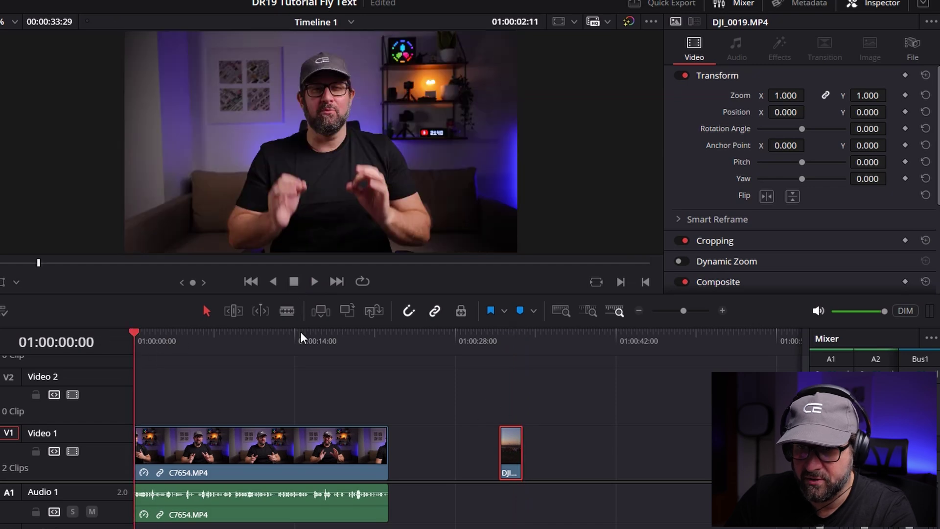
Step: Move the C7654.MP4 video clip up from track Video 1 to track Video 2
{"action": "left_click", "coordinate": [194, 338]}
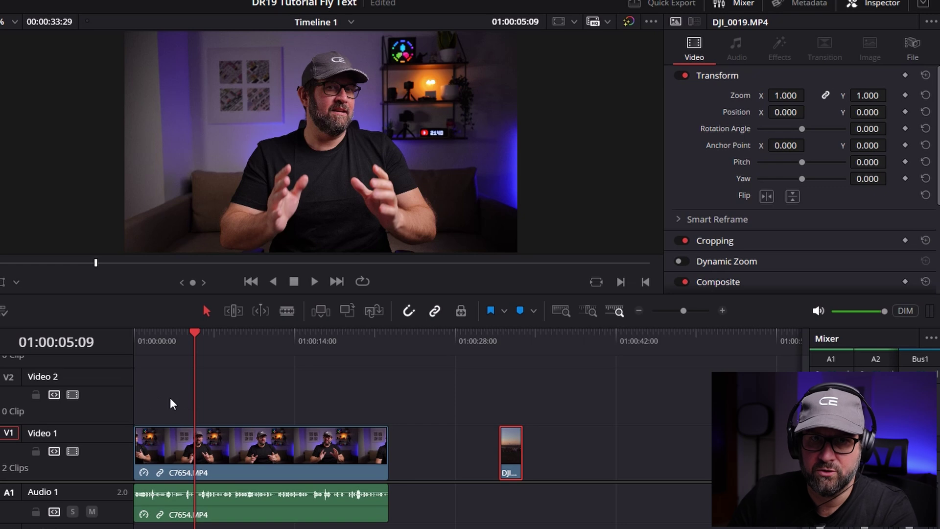
{"action": "scroll", "coordinate": [131, 457], "scroll_direction": "up", "scroll_amount": 1}
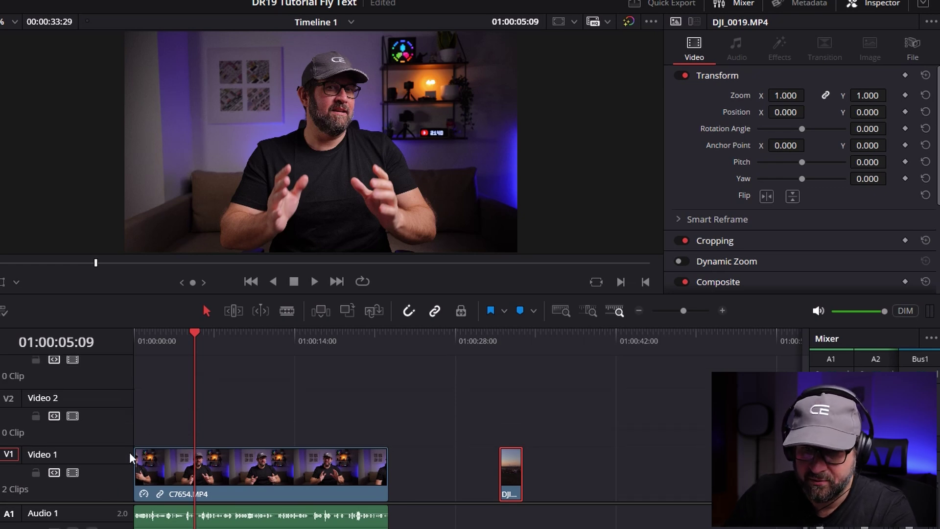
{"action": "left_click", "coordinate": [163, 471]}
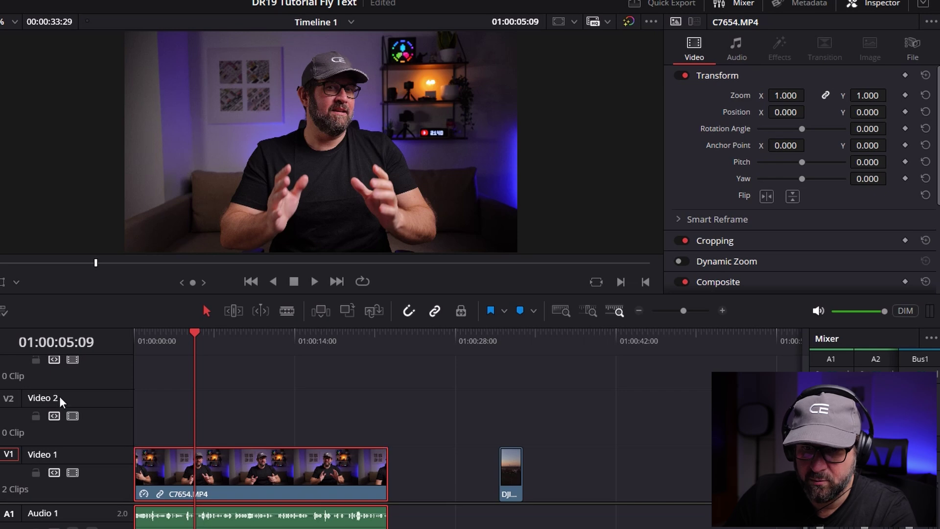
{"action": "left_click_drag", "start_coordinate": [154, 478], "coordinate": [160, 424]}
{"action": "left_click", "coordinate": [312, 471]}
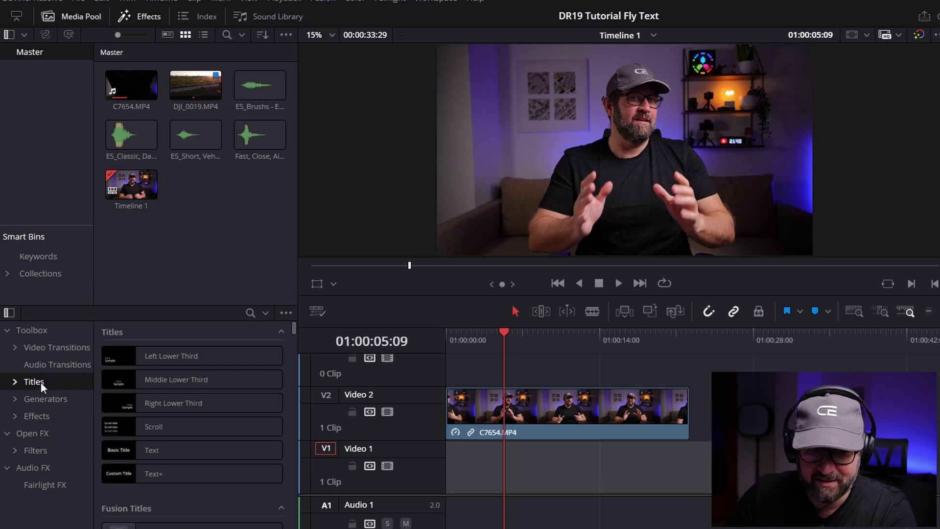
Step: Add a basic Text title on Video 1 beneath C7654.MP4, reading WELCOME in Open Sans Condensed ExtraBold
{"action": "left_click_drag", "start_coordinate": [160, 451], "coordinate": [482, 477]}
{"action": "left_click", "coordinate": [523, 467]}
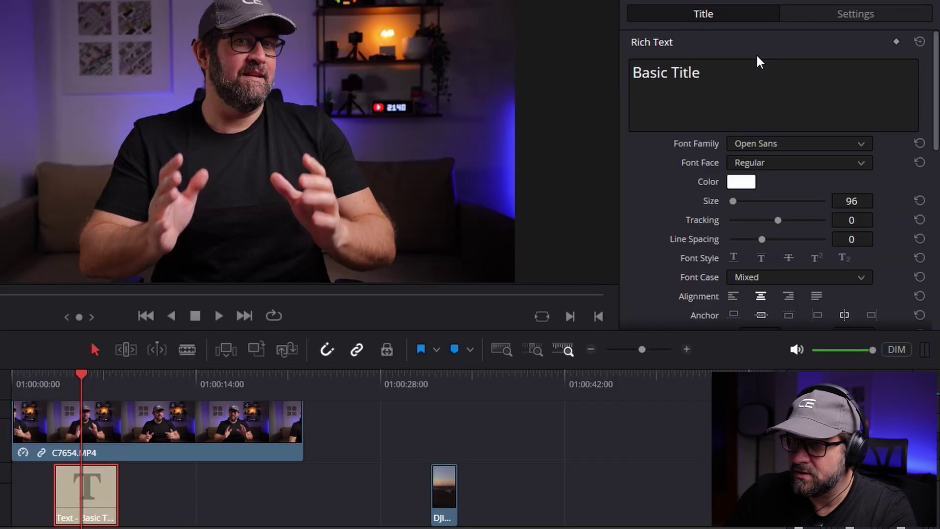
{"action": "left_click", "coordinate": [749, 71]}
{"action": "key", "text": "ctrl+a"}
{"action": "type", "text": "WELCOME"}
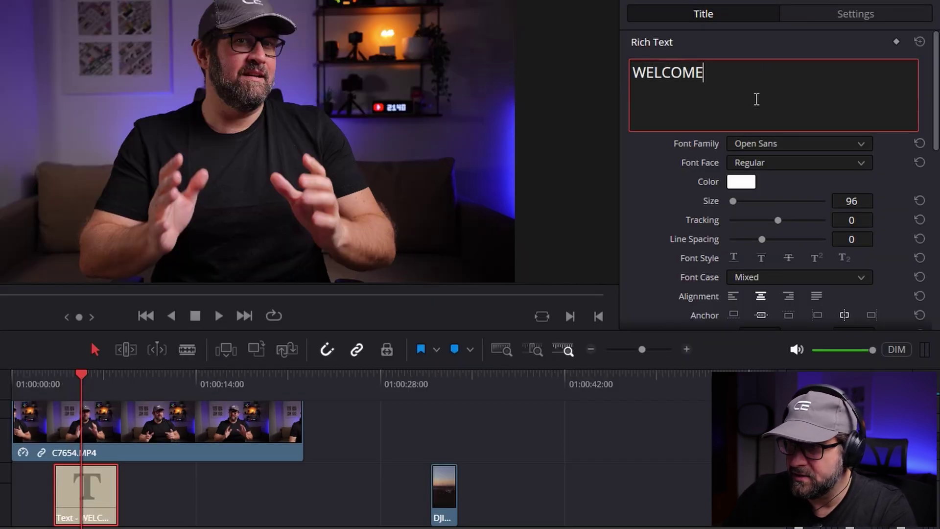
{"action": "left_click", "coordinate": [805, 143]}
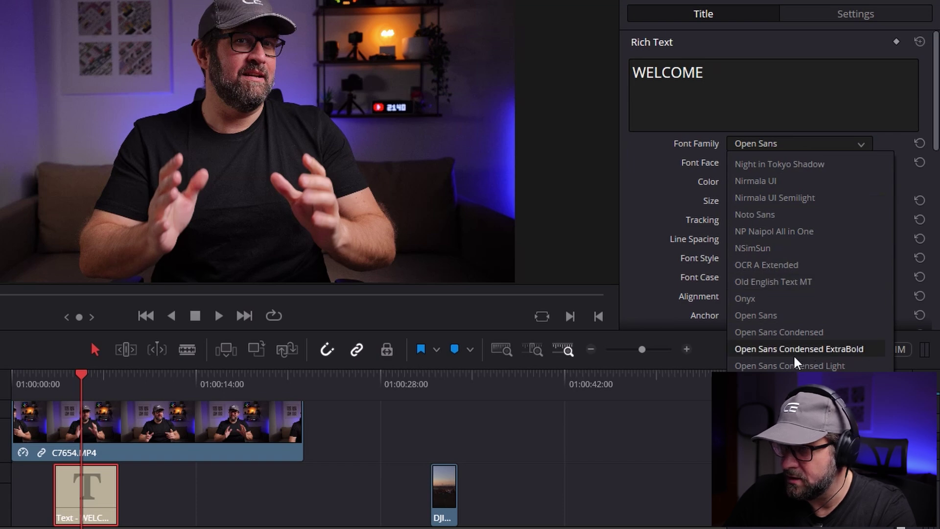
{"action": "left_click", "coordinate": [825, 350]}
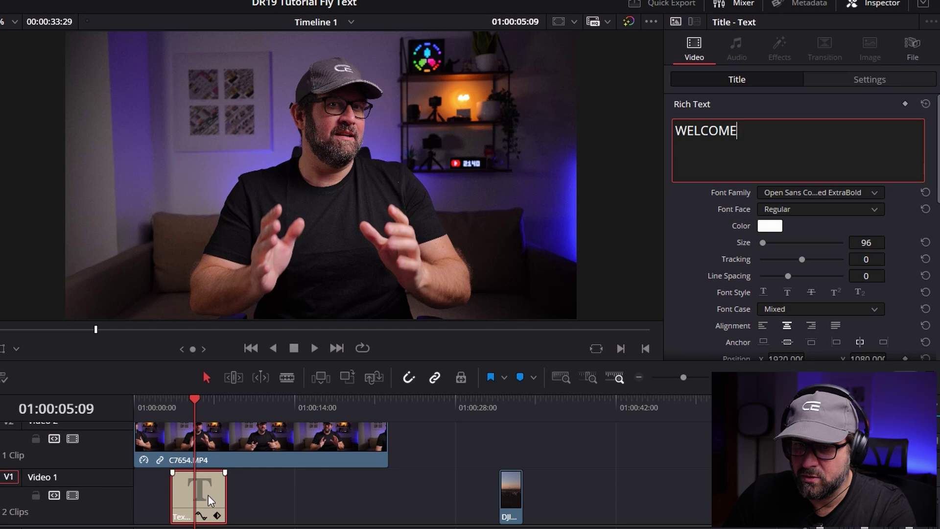
Step: Slide the WELCOME title aside on Video 1 and split the C7654.MP4 clip at 01:00:05:09
{"action": "left_click", "coordinate": [208, 436]}
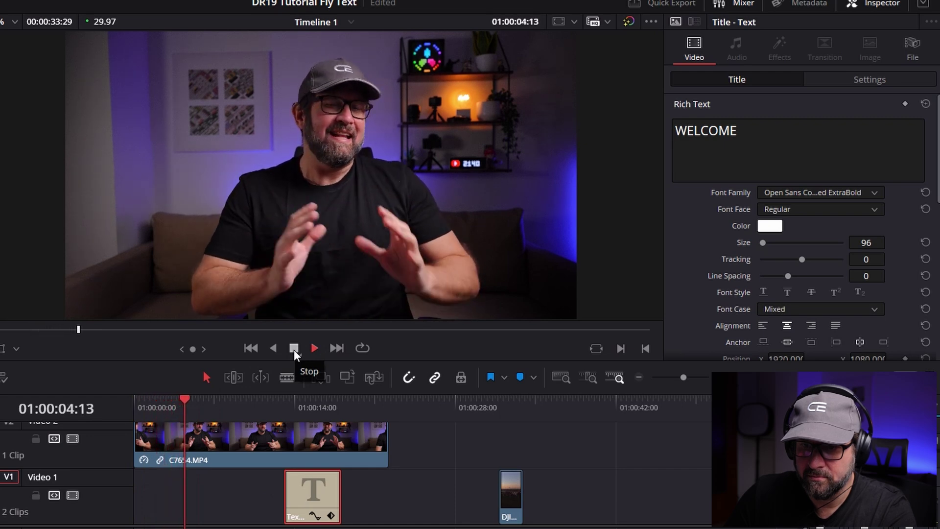
{"action": "left_click", "coordinate": [294, 348]}
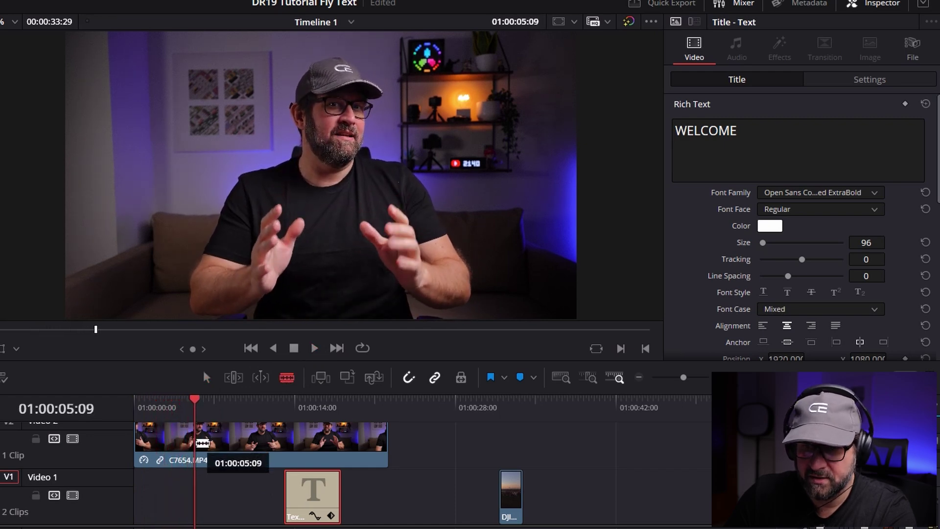
{"action": "left_click", "coordinate": [195, 443]}
Step: Locate the effect's starting point near the beginning and split the first C7654.MP4 segment at 01:00:01:25
{"action": "left_click", "coordinate": [143, 406]}
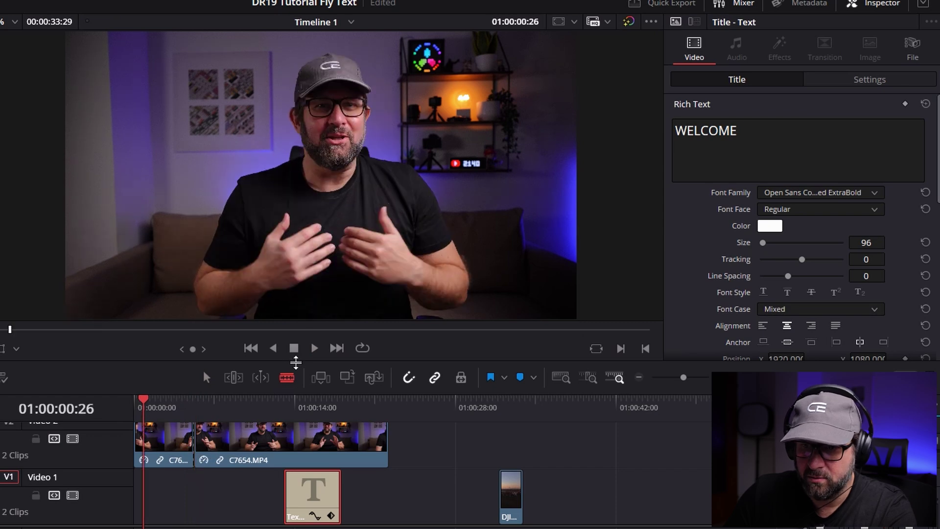
{"action": "left_click", "coordinate": [314, 347]}
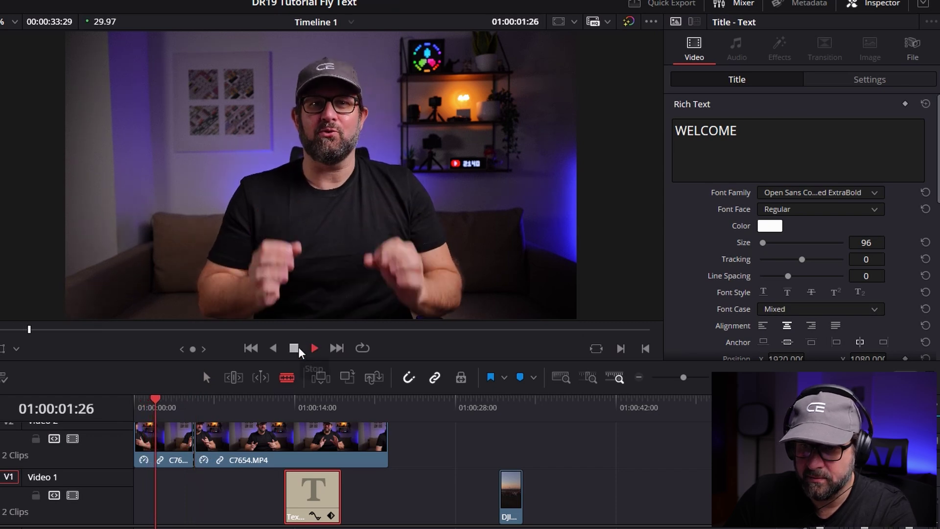
{"action": "left_click", "coordinate": [296, 349]}
{"action": "left_click_drag", "start_coordinate": [159, 402], "coordinate": [154, 403]}
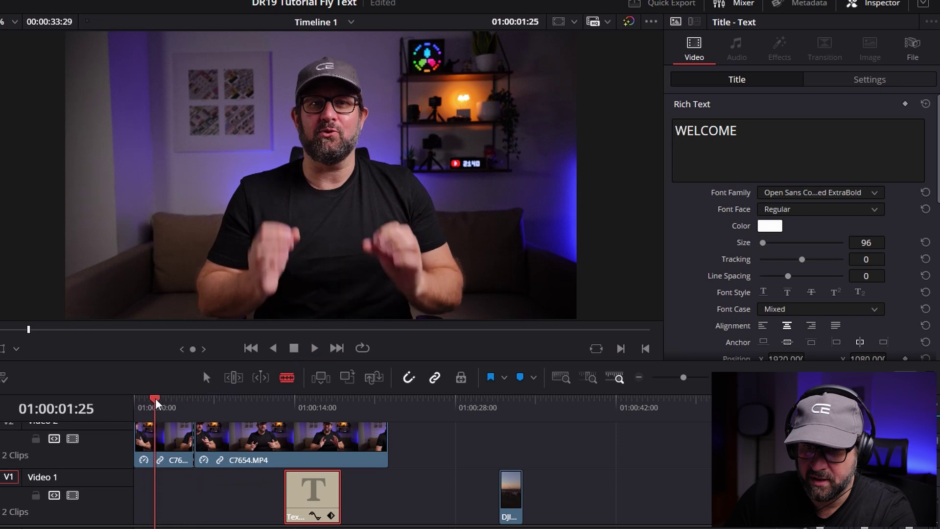
{"action": "left_click", "coordinate": [162, 437]}
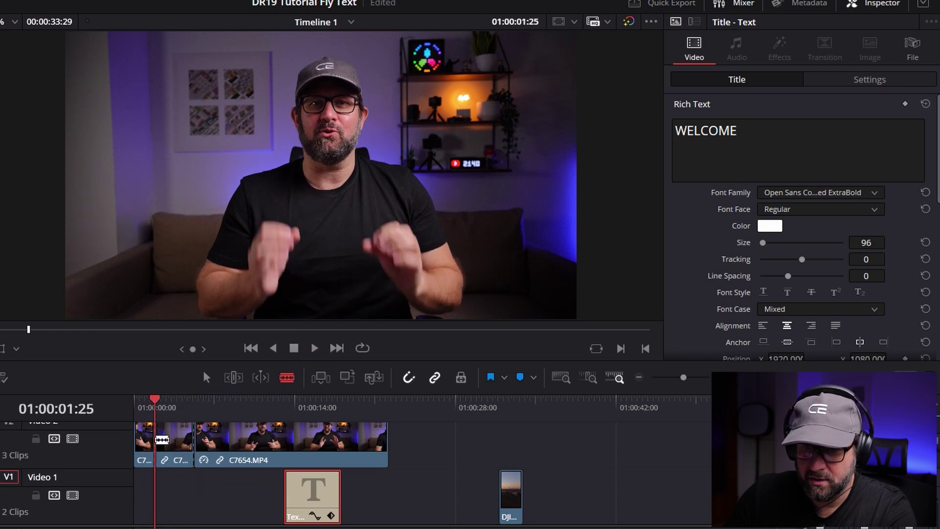
{"action": "left_click", "coordinate": [206, 377]}
Step: Place the WELCOME title directly under the middle C7654.MP4 segment and trim its end to match that segment's length
{"action": "scroll", "coordinate": [147, 470], "scroll_direction": "up", "scroll_amount": 1}
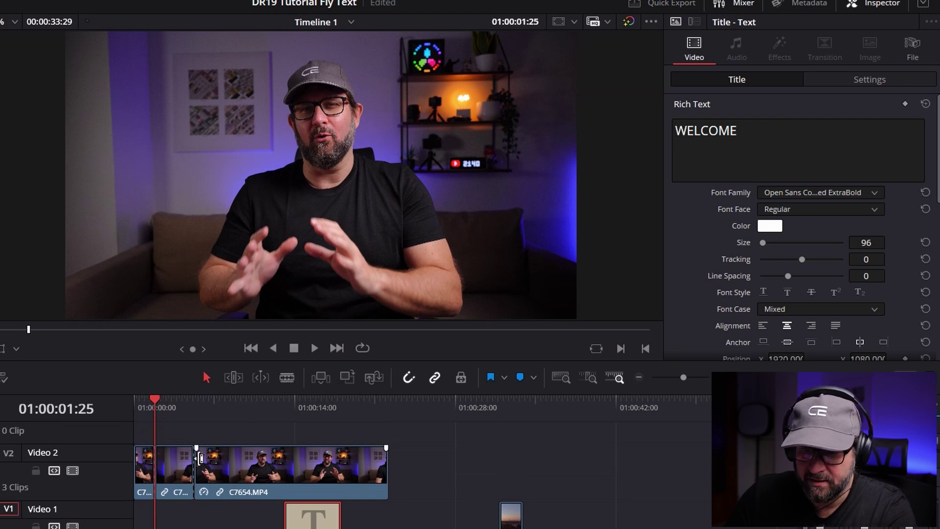
{"action": "left_click", "coordinate": [170, 463]}
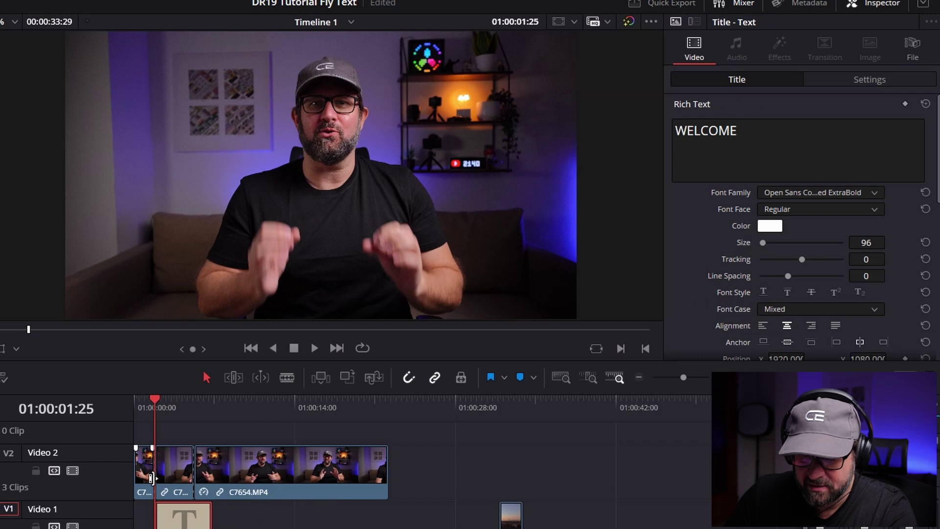
{"action": "left_click_drag", "start_coordinate": [206, 515], "coordinate": [202, 477]}
Step: Set the composite mode of the middle C7654.MP4 segment on Video 2 to Darken
{"action": "left_click", "coordinate": [173, 474]}
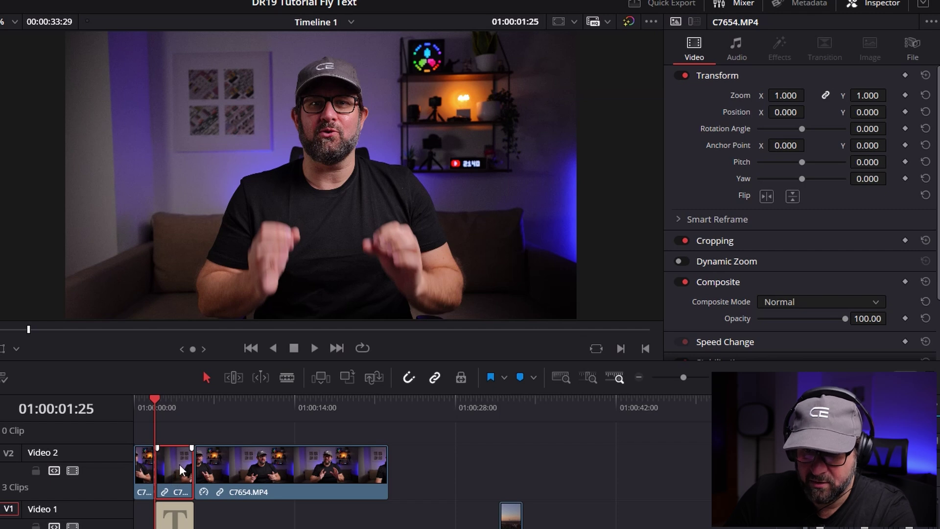
{"action": "scroll", "coordinate": [680, 215], "scroll_direction": "down", "scroll_amount": 3}
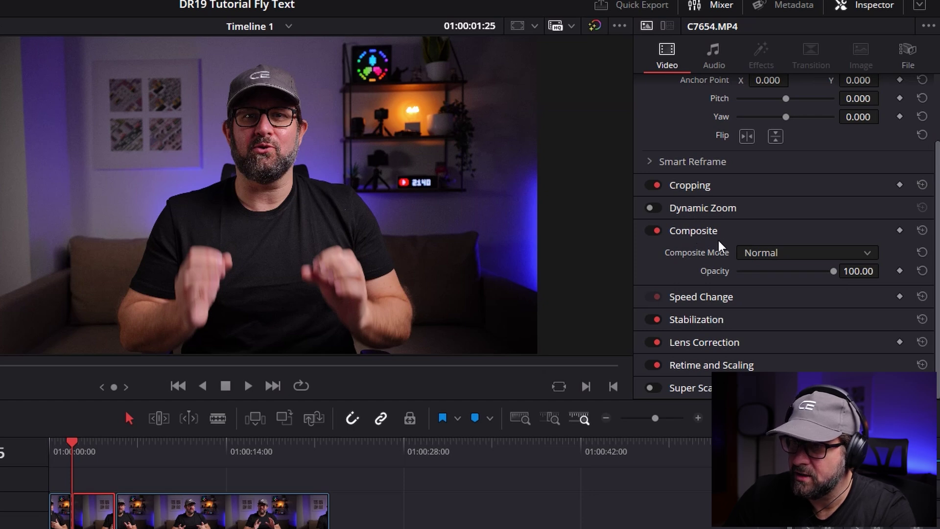
{"action": "left_click", "coordinate": [789, 258]}
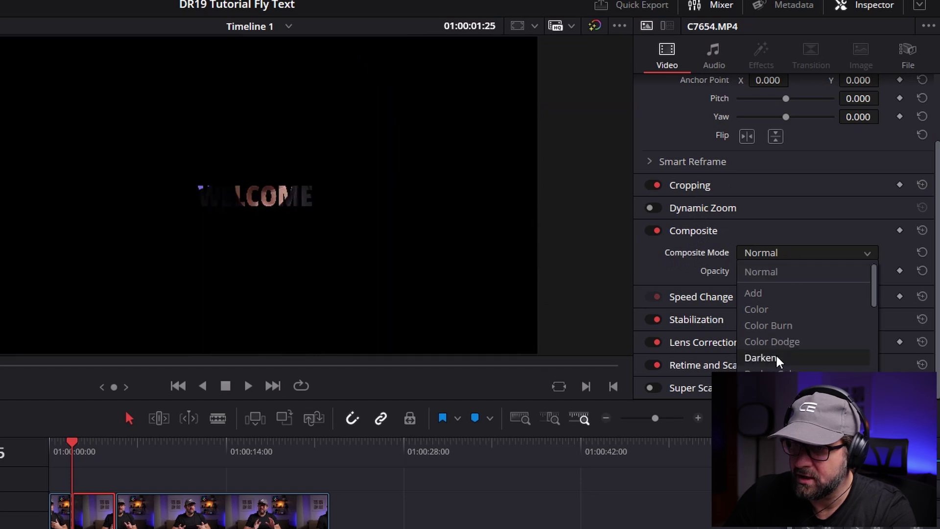
{"action": "left_click", "coordinate": [778, 359]}
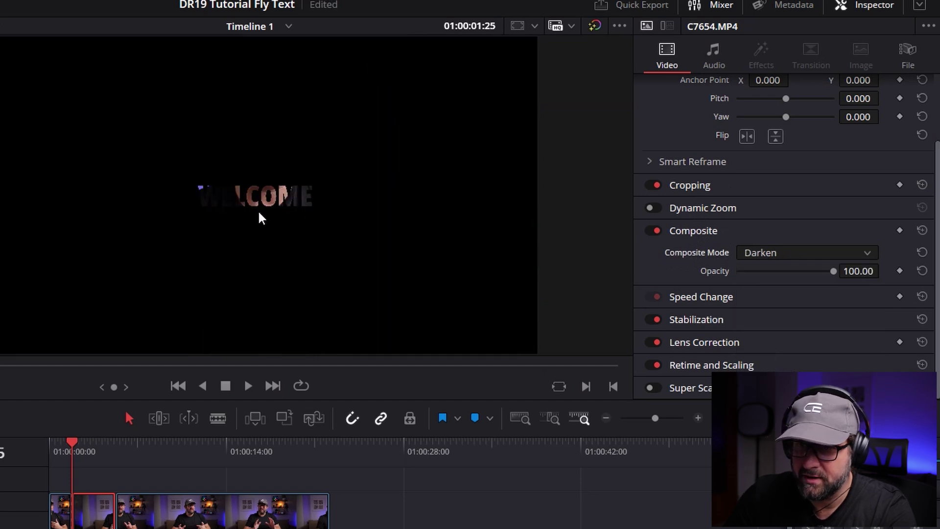
Step: Increase the WELCOME title's font size to 450
{"action": "left_click", "coordinate": [95, 528]}
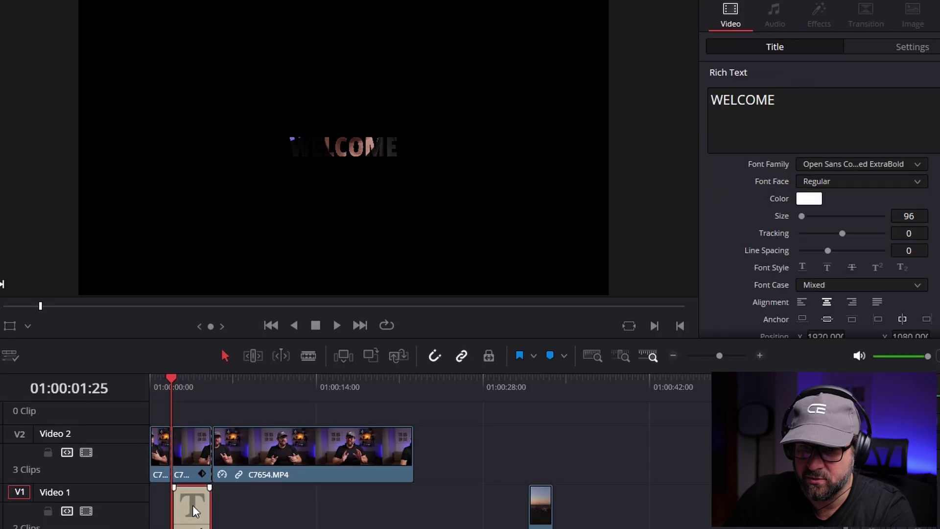
{"action": "left_click", "coordinate": [195, 384]}
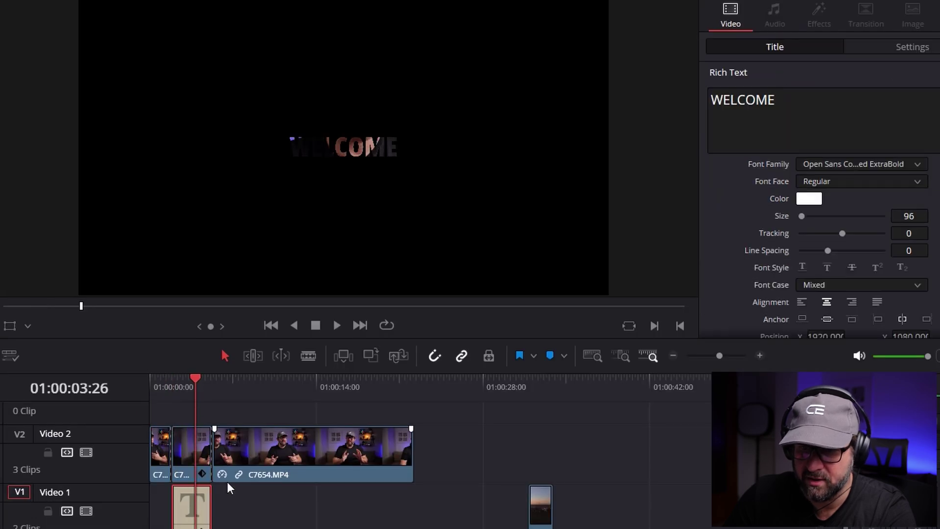
{"action": "left_click_drag", "start_coordinate": [908, 216], "coordinate": [939, 216]}
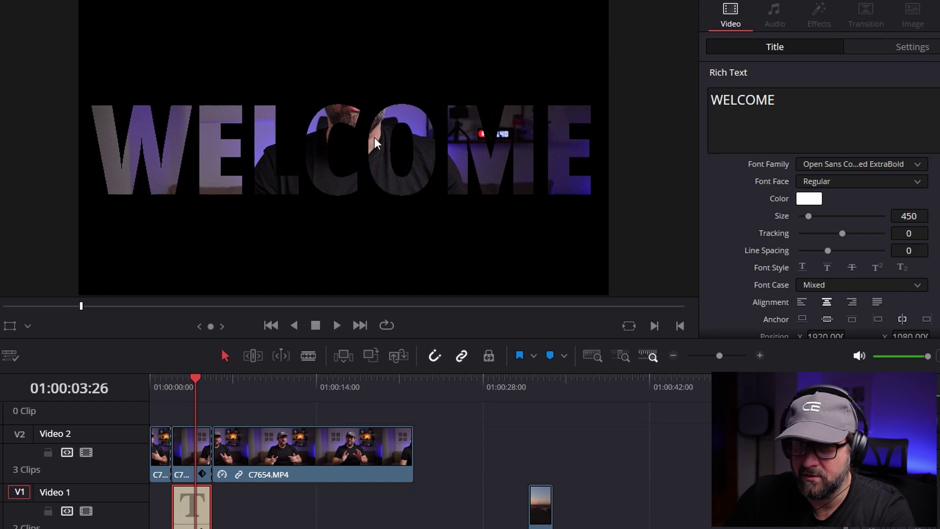
Step: Play back the WELCOME title section and return the playhead to 01:00:03:14 within it
{"action": "left_click", "coordinate": [163, 385]}
{"action": "left_click", "coordinate": [336, 325]}
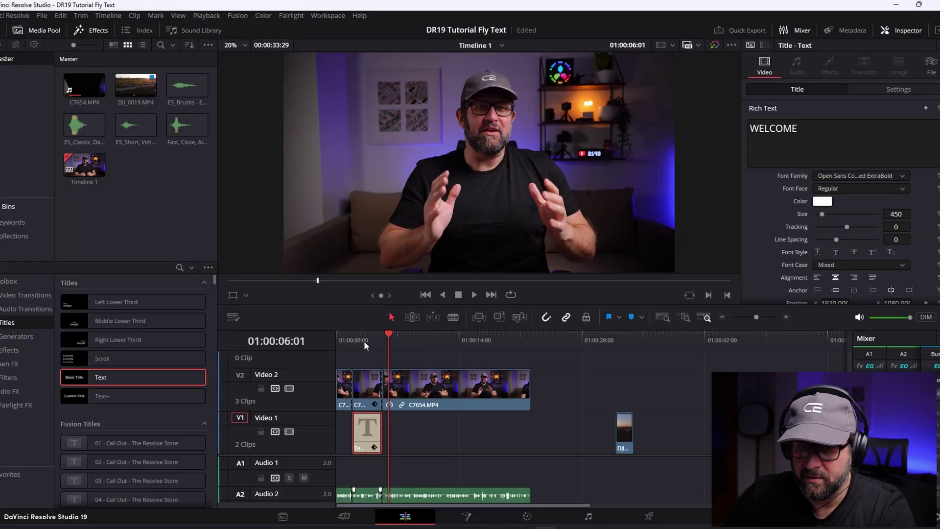
{"action": "left_click", "coordinate": [365, 340]}
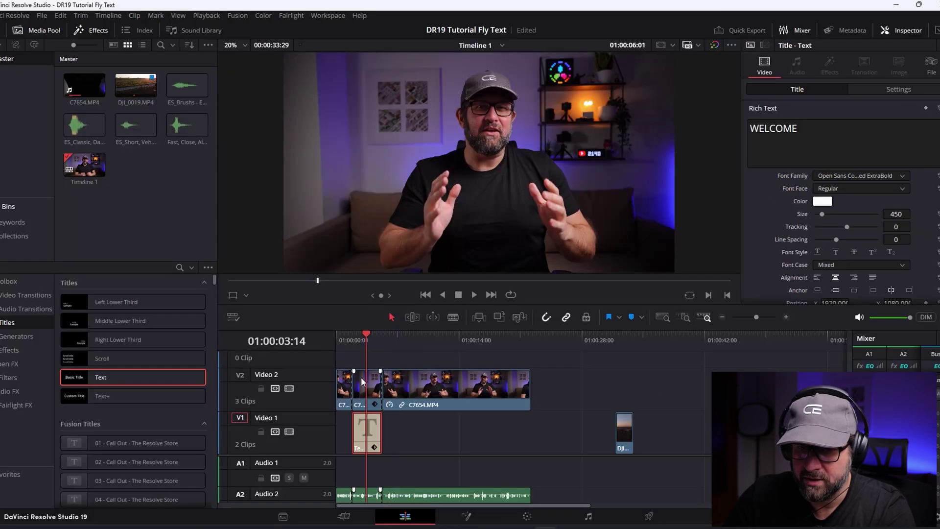
Step: Turn on Dynamic Zoom for the WELCOME title clip
{"action": "left_click", "coordinate": [372, 391]}
{"action": "left_click", "coordinate": [369, 431]}
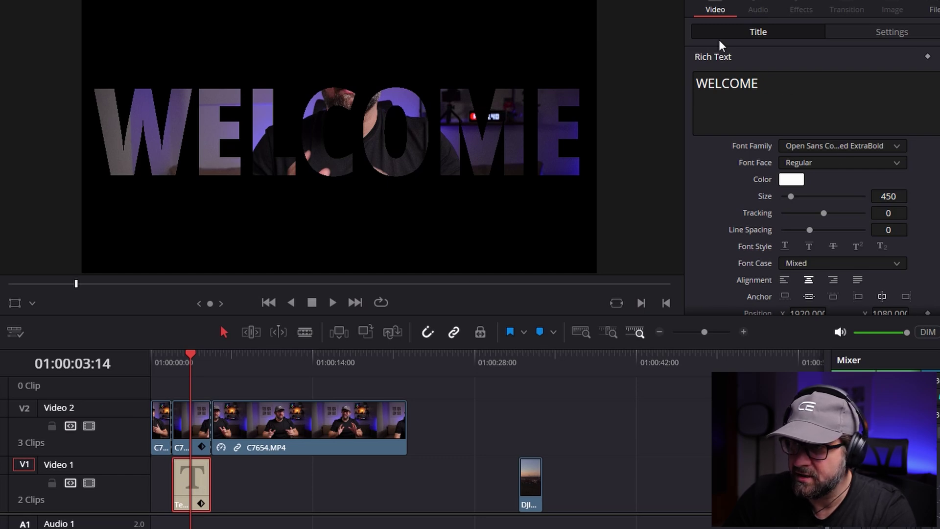
{"action": "left_click", "coordinate": [856, 30]}
{"action": "scroll", "coordinate": [758, 134], "scroll_direction": "down", "scroll_amount": 3}
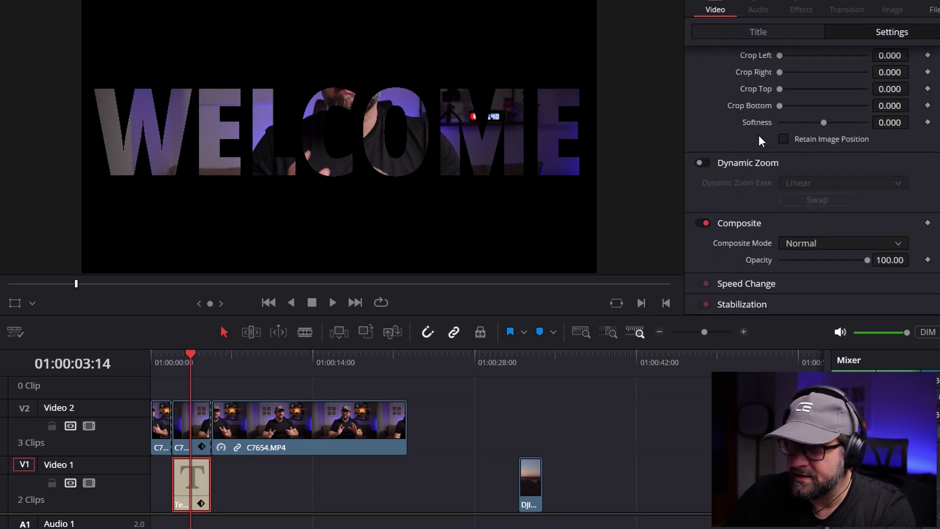
{"action": "left_click", "coordinate": [700, 162]}
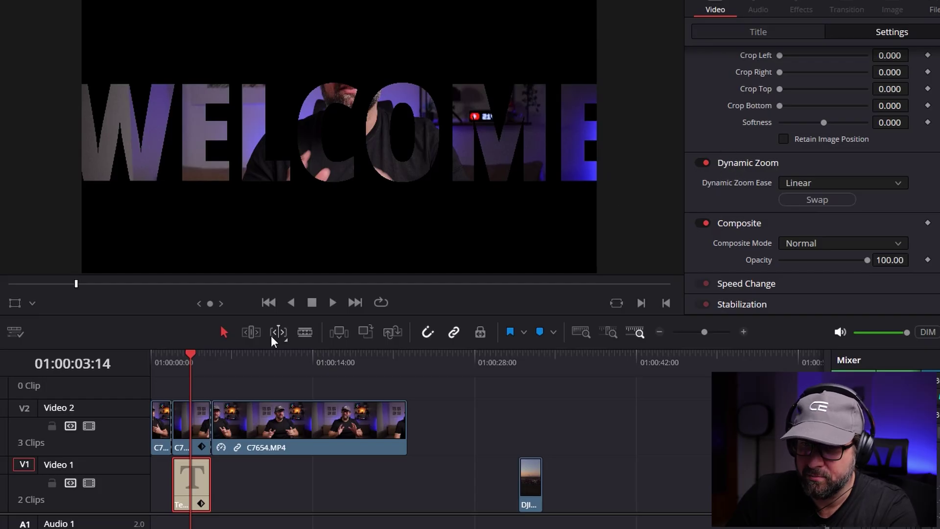
Step: Play back the dynamic zoom on the WELCOME title and return the playhead to 01:00:03:00
{"action": "left_click", "coordinate": [170, 365]}
{"action": "left_click", "coordinate": [334, 303]}
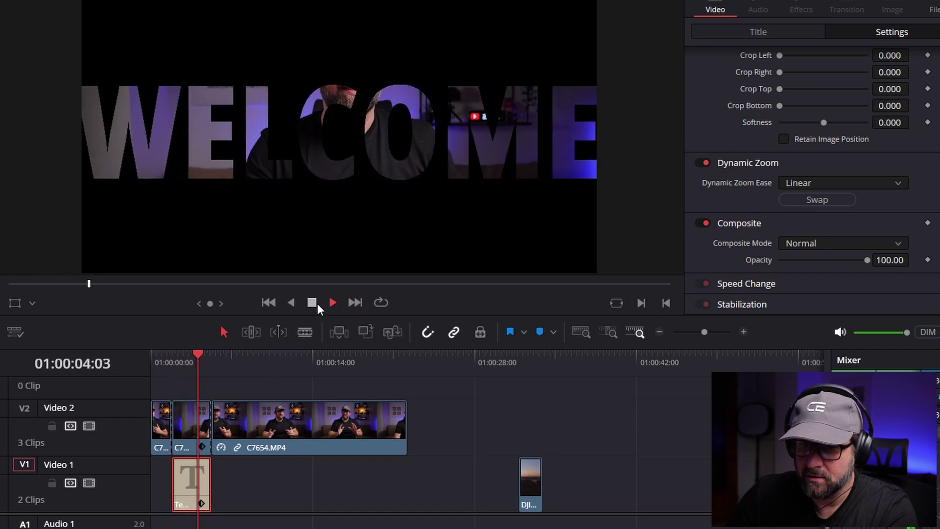
{"action": "left_click", "coordinate": [315, 302]}
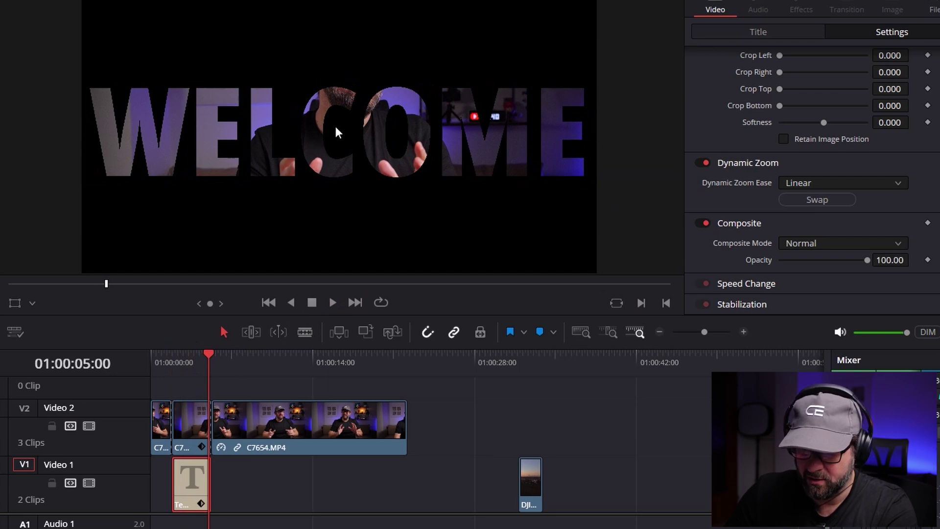
{"action": "left_click", "coordinate": [186, 363]}
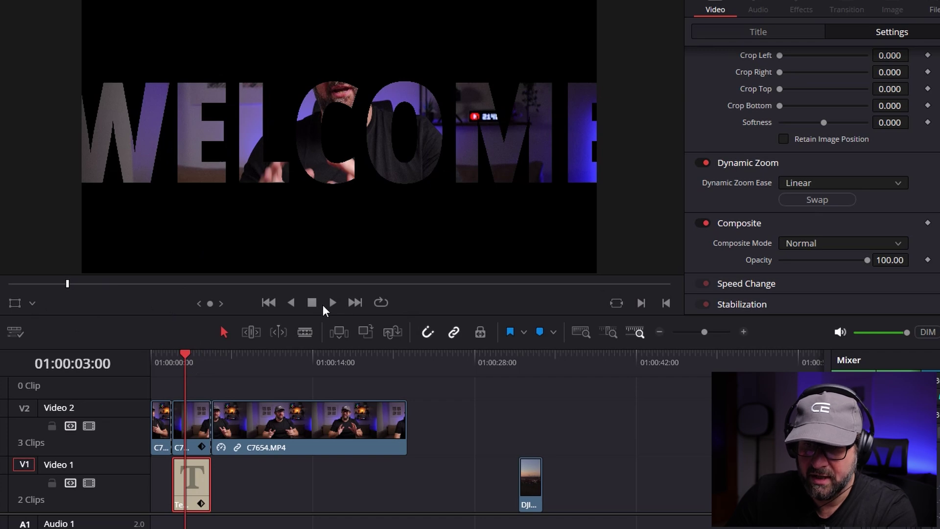
Step: Display the Dynamic Zoom frame overlay in the viewer for the WELCOME title and play a short stretch with it on
{"action": "left_click", "coordinate": [30, 303]}
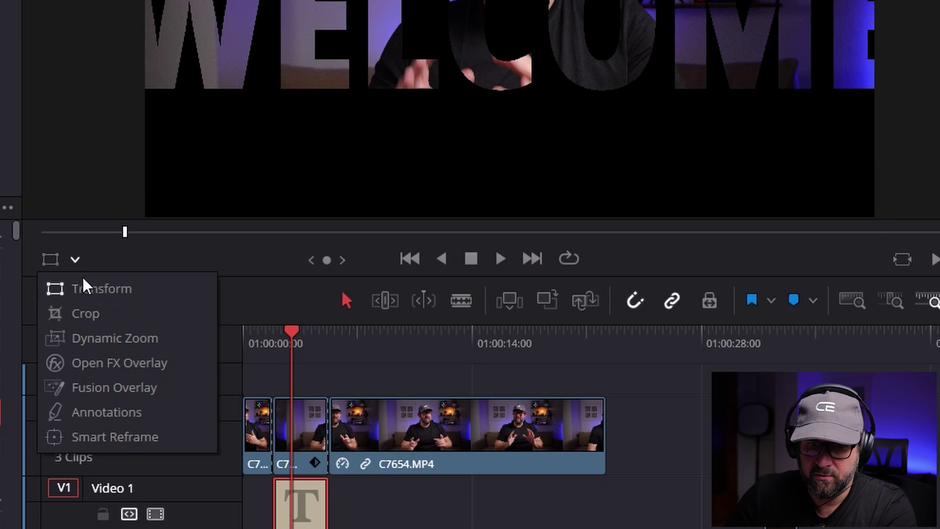
{"action": "left_click", "coordinate": [101, 339]}
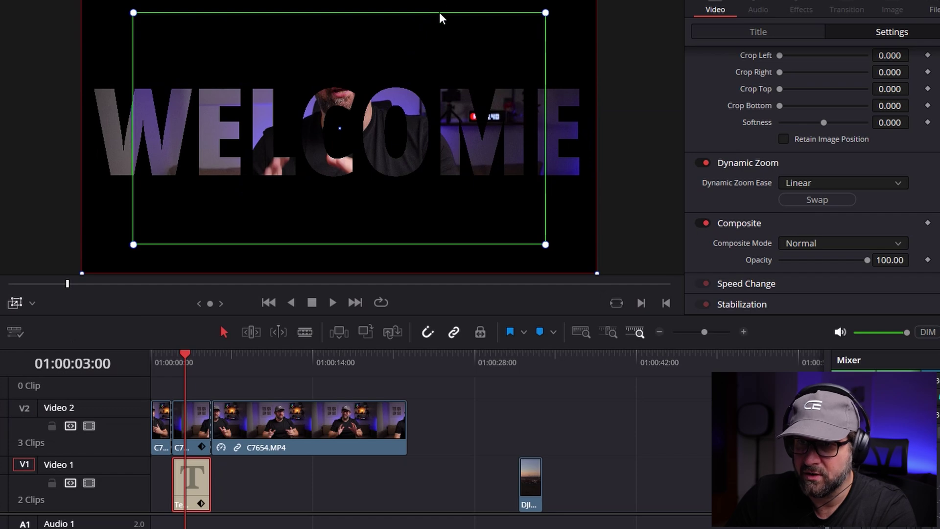
{"action": "key", "text": "space"}
{"action": "key", "text": "space"}
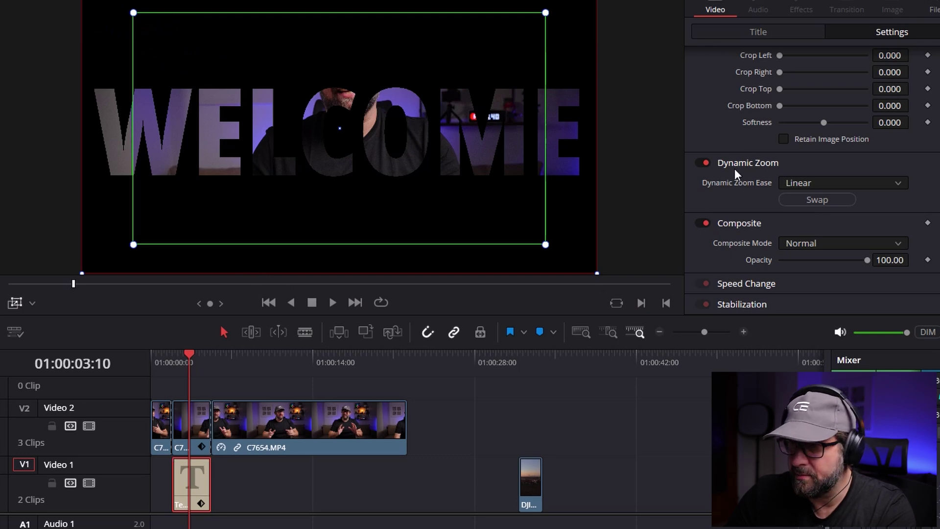
Step: Swap the start and end frames of the WELCOME title's dynamic zoom and play back the section
{"action": "left_click", "coordinate": [815, 198]}
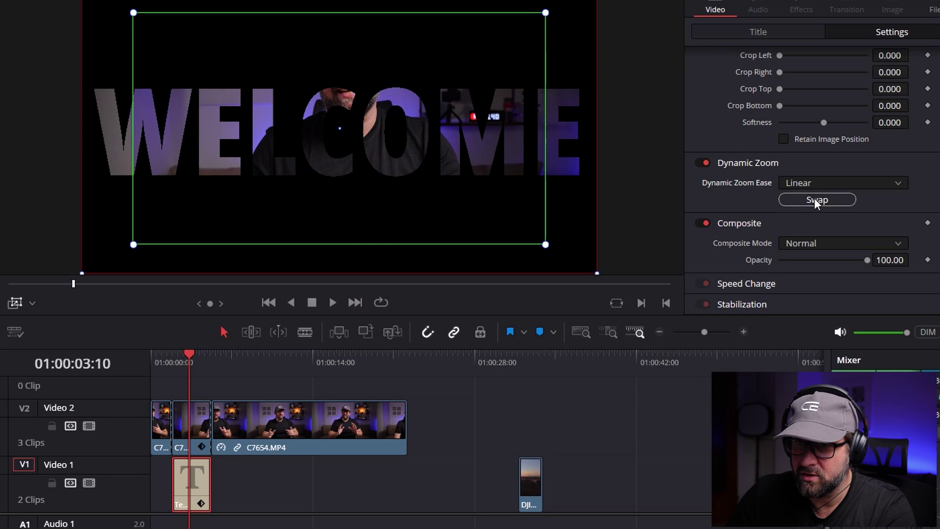
{"action": "left_click", "coordinate": [173, 362]}
{"action": "left_click", "coordinate": [333, 301]}
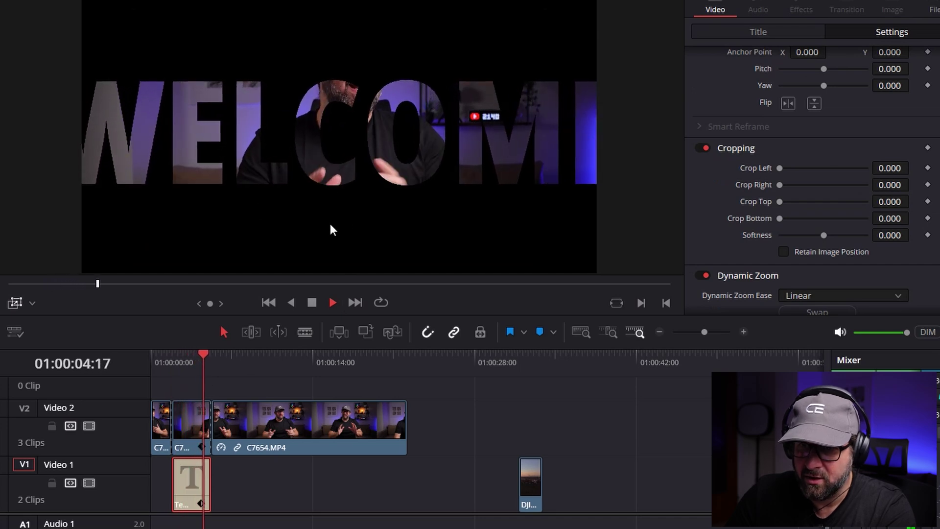
{"action": "left_click", "coordinate": [312, 302]}
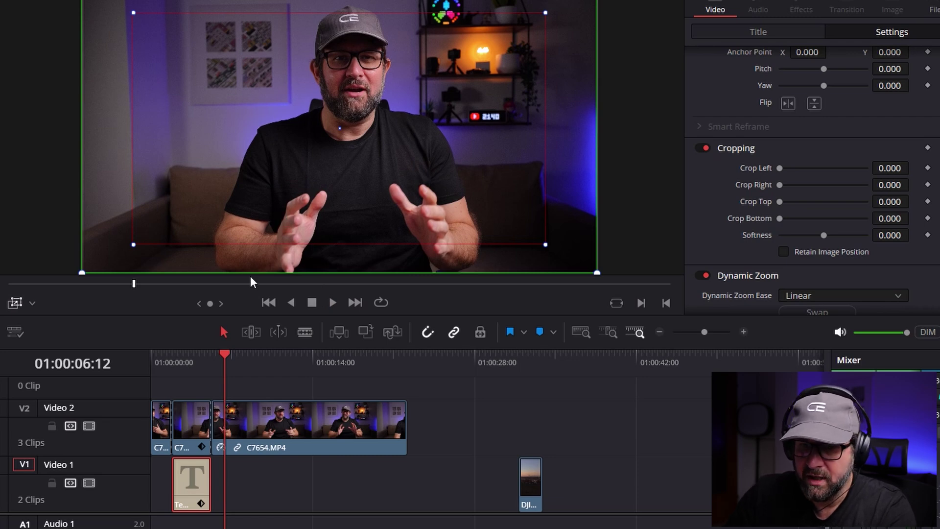
Step: Shrink the dynamic zoom's end frame to a small rectangle over the letter C's curve and play back the WELCOME title
{"action": "left_click", "coordinate": [189, 353]}
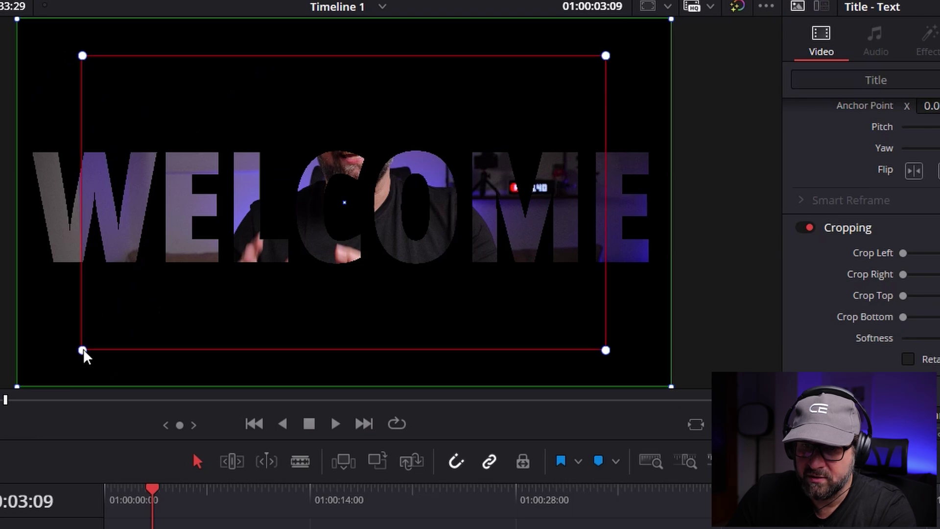
{"action": "left_click_drag", "start_coordinate": [82, 351], "coordinate": [316, 212]}
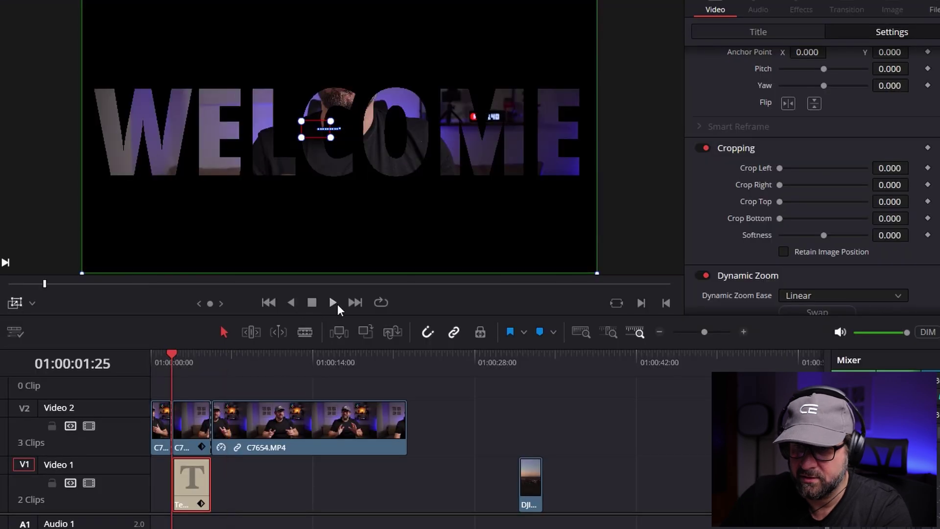
{"action": "left_click", "coordinate": [337, 304]}
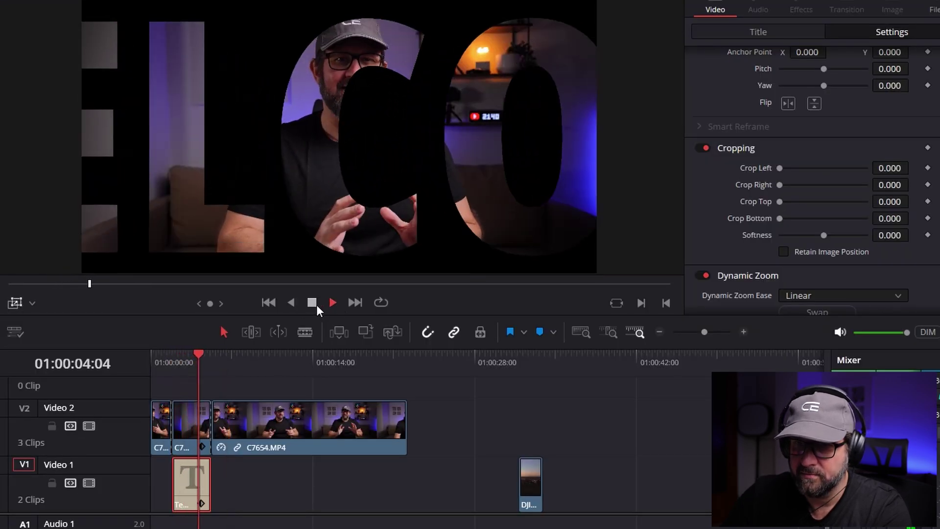
{"action": "left_click", "coordinate": [316, 305]}
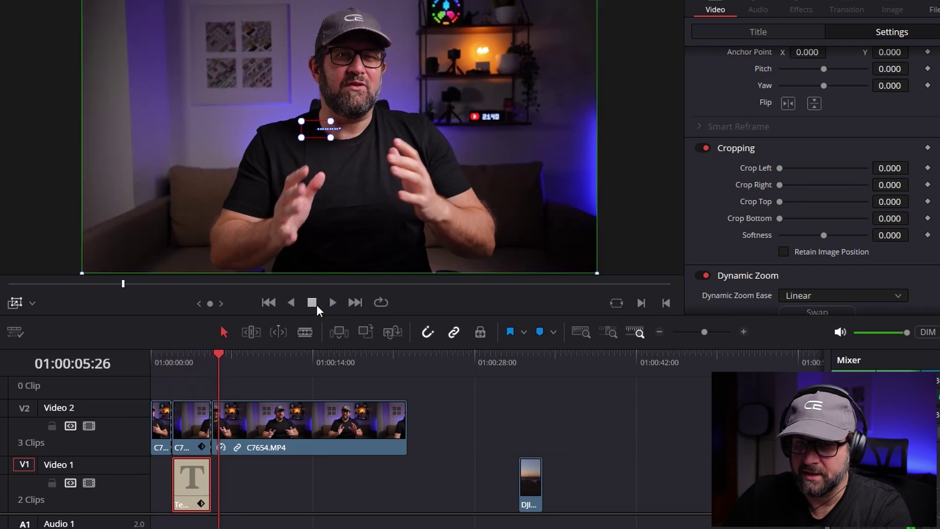
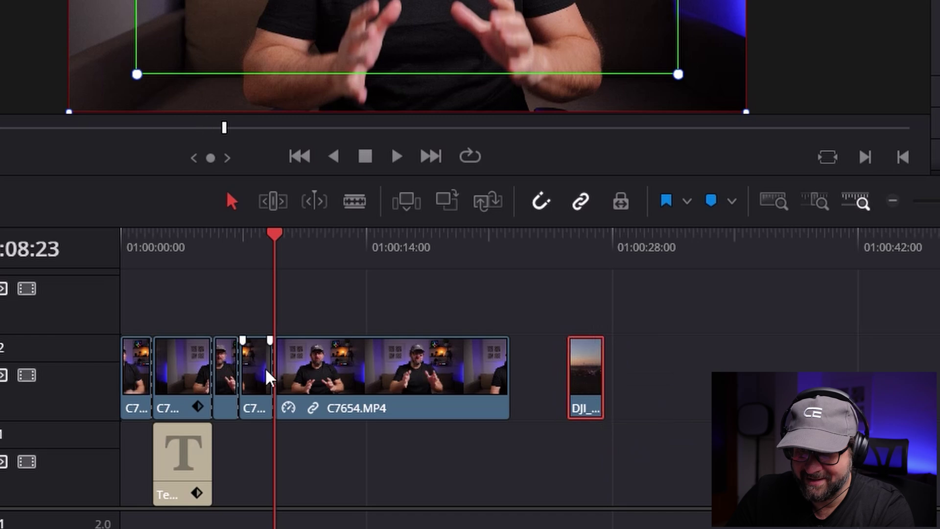
Step: With linked selection off, delete only the video of the fourth C7654.MP4 segment on Video 2, then turn linked selection back on
{"action": "left_click", "coordinate": [259, 378]}
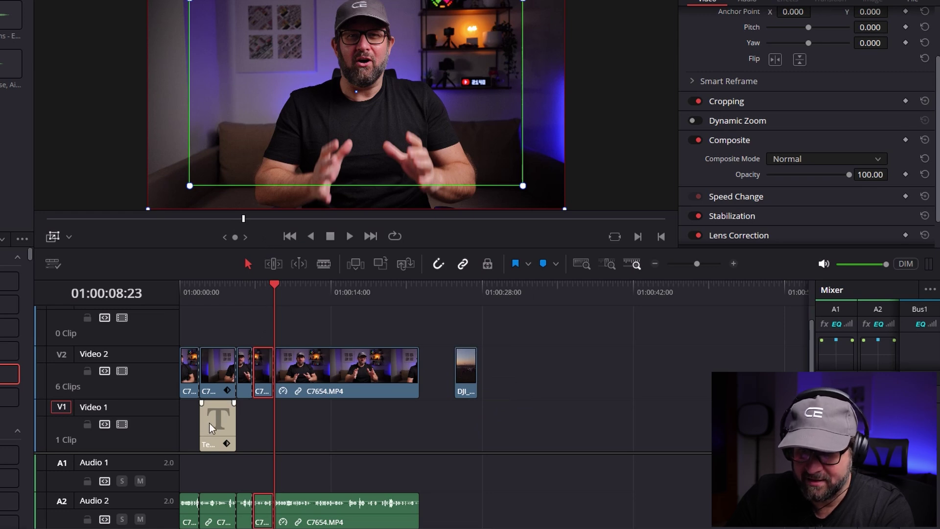
{"action": "left_click", "coordinate": [466, 376]}
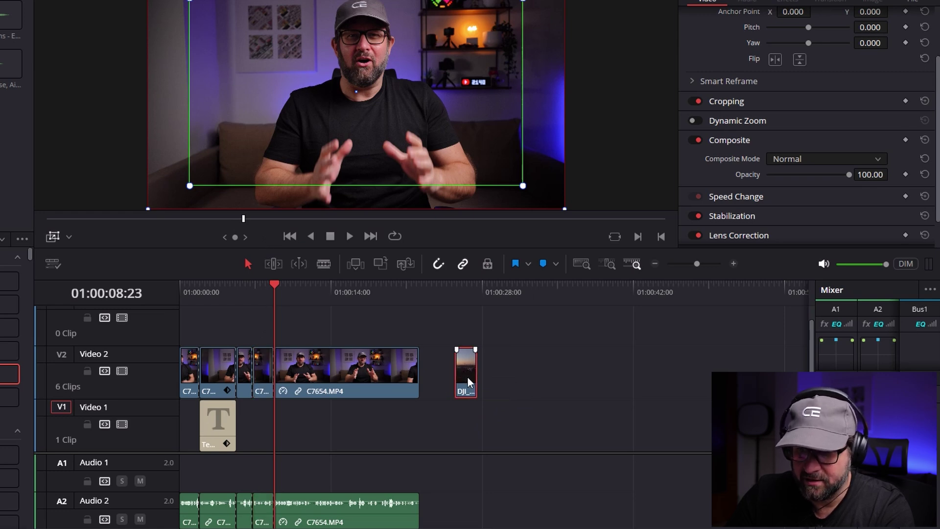
{"action": "left_click", "coordinate": [230, 424]}
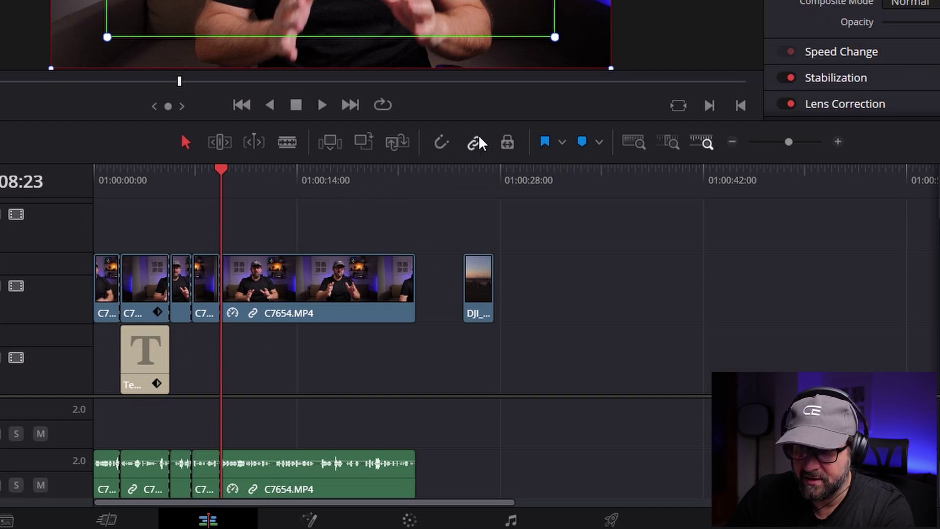
{"action": "left_click", "coordinate": [320, 293]}
{"action": "left_click", "coordinate": [145, 297]}
{"action": "left_click", "coordinate": [274, 289]}
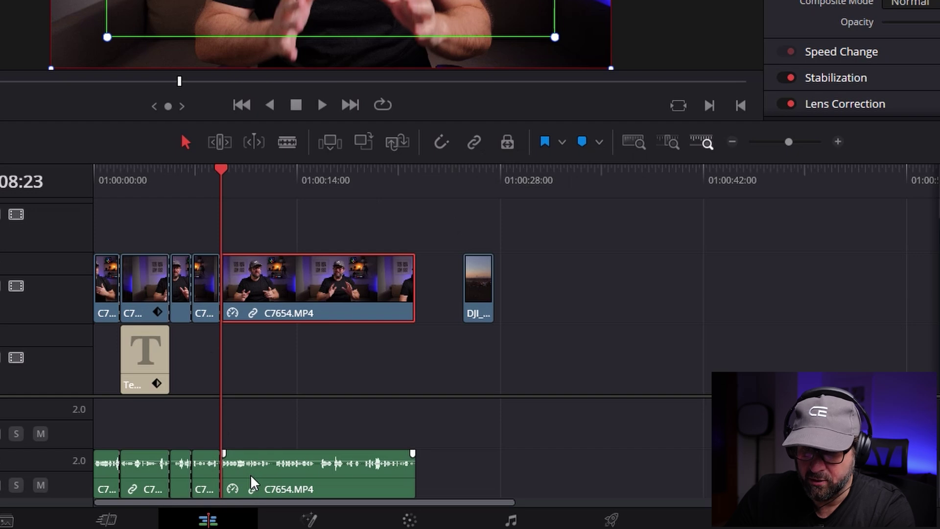
{"action": "left_click", "coordinate": [206, 307]}
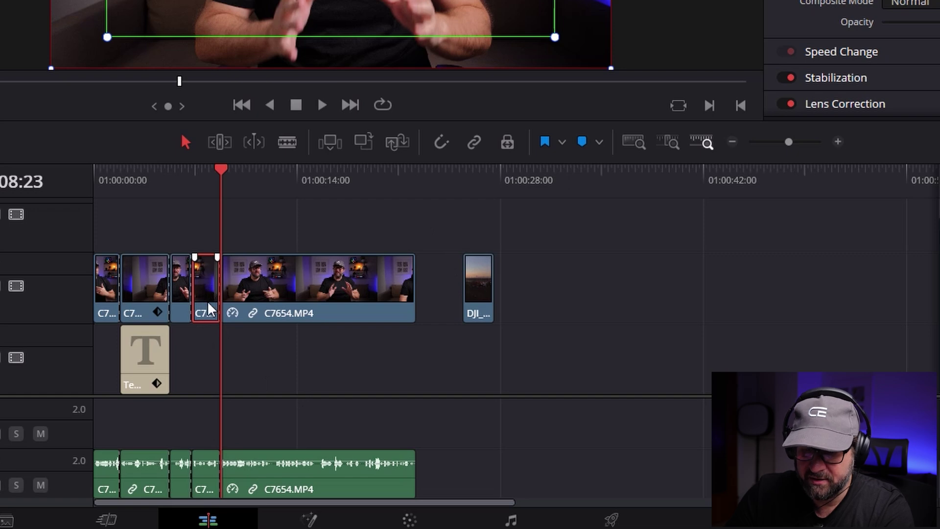
{"action": "key", "text": "BackSpace"}
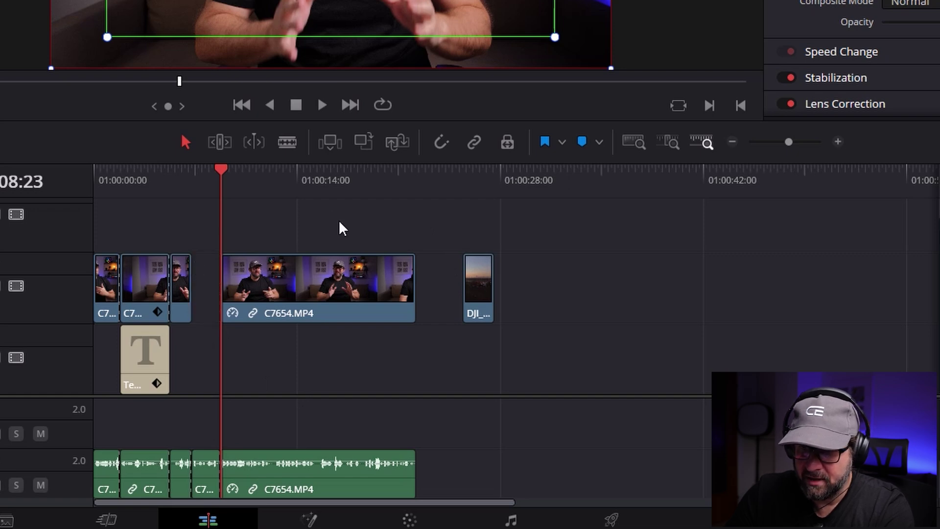
{"action": "left_click", "coordinate": [473, 142]}
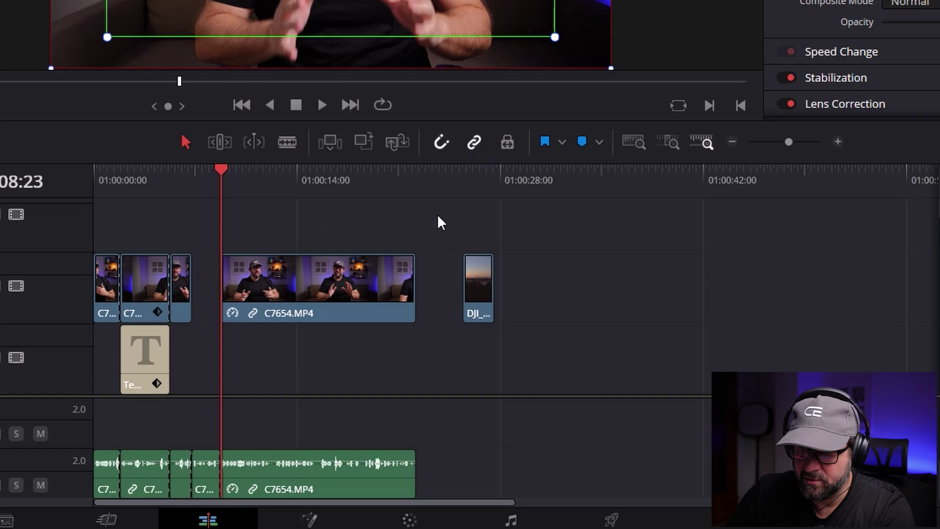
Step: Move the DJI_0019.MP4 drone clip into the gap between the C7654.MP4 segments on Video 2 and play across it
{"action": "left_click_drag", "start_coordinate": [477, 285], "coordinate": [208, 270]}
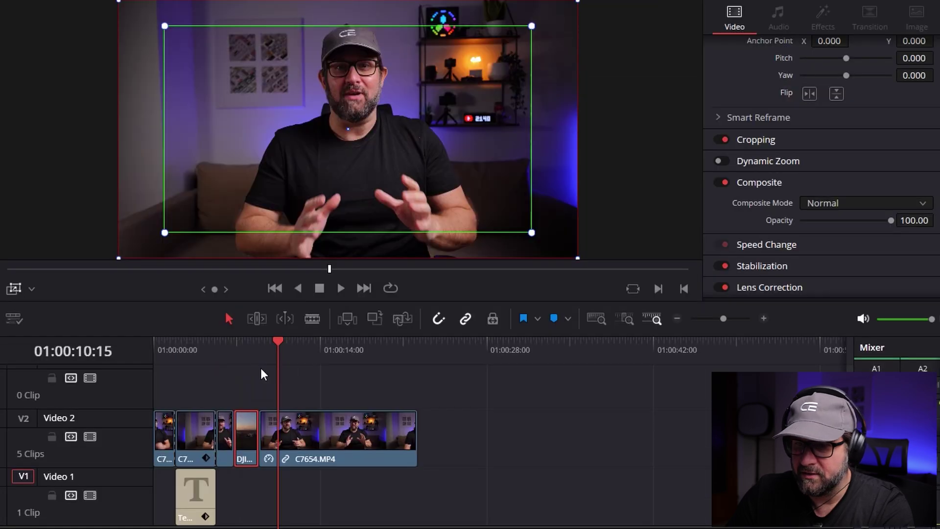
{"action": "left_click", "coordinate": [200, 187]}
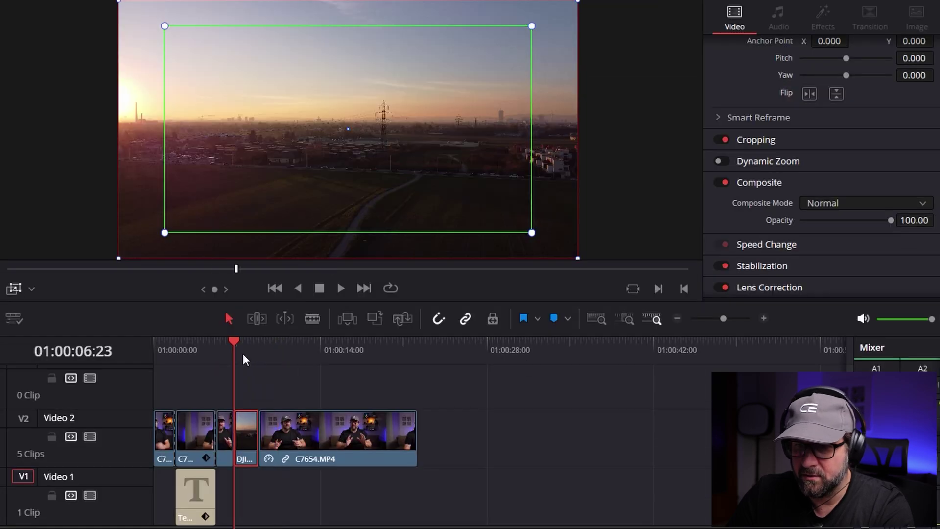
{"action": "left_click", "coordinate": [838, 141]}
{"action": "left_click", "coordinate": [762, 319]}
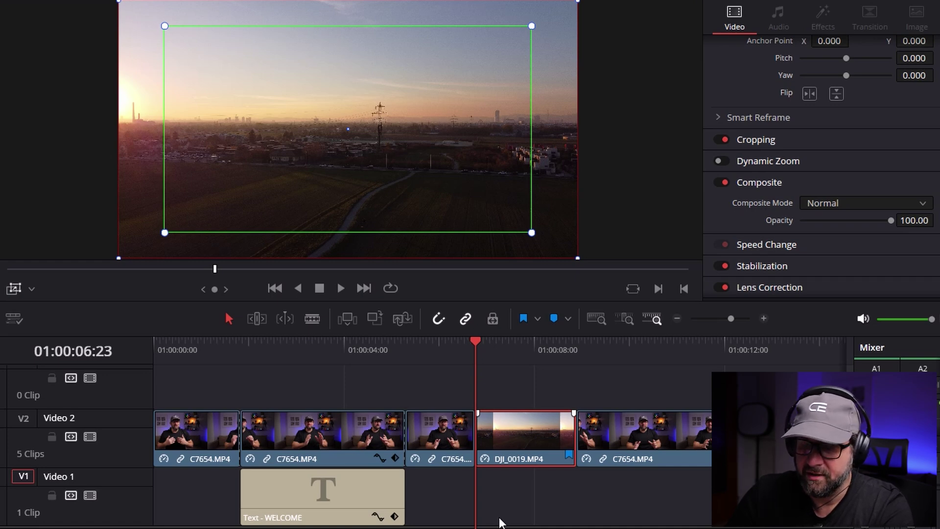
{"action": "left_click", "coordinate": [428, 348]}
{"action": "key", "text": "space"}
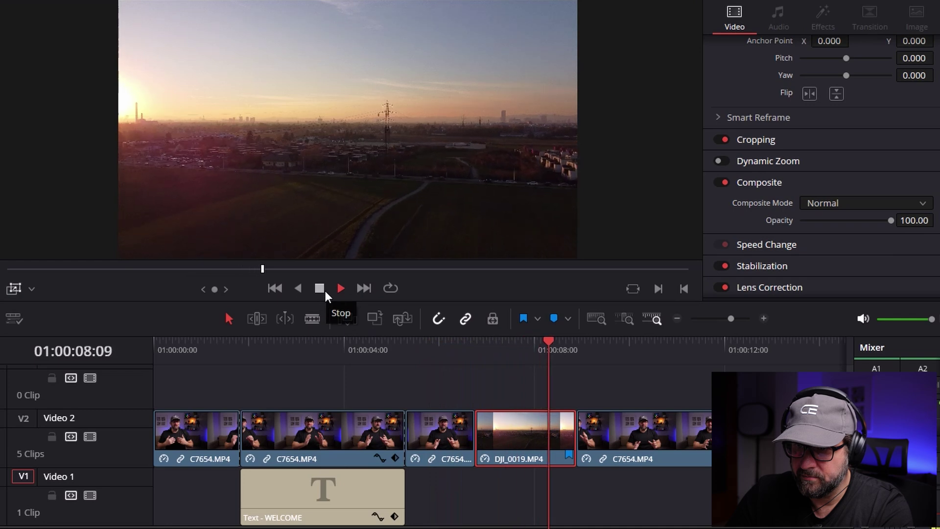
{"action": "left_click", "coordinate": [324, 289]}
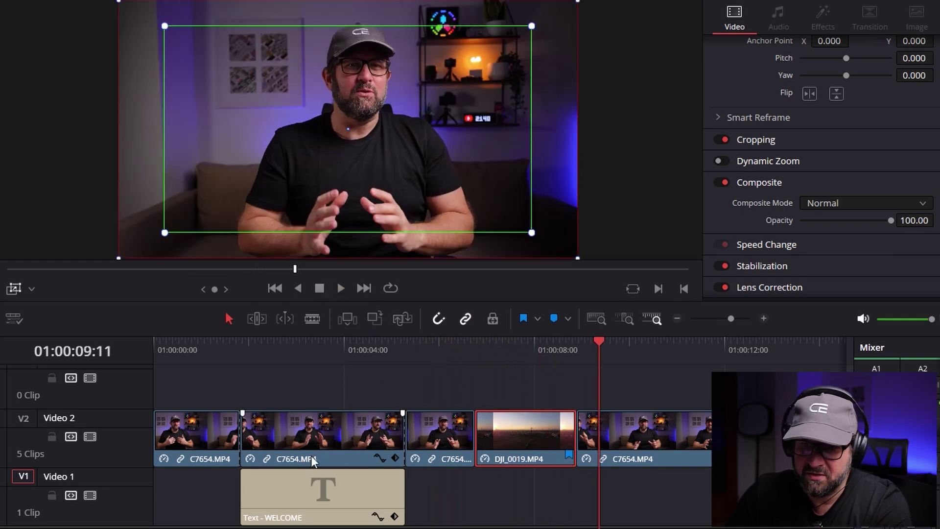
Step: Paste a copy of the WELCOME title on Video 1 at 01:00:06:23 and trim its end to match the DJI_0019.MP4 clip
{"action": "left_click", "coordinate": [325, 483]}
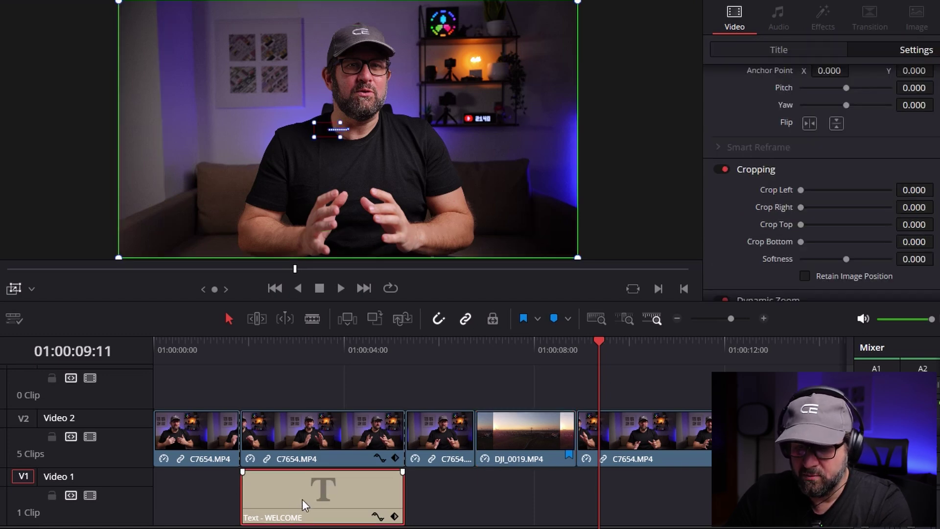
{"action": "key", "text": "ctrl+c"}
{"action": "left_click", "coordinate": [474, 347]}
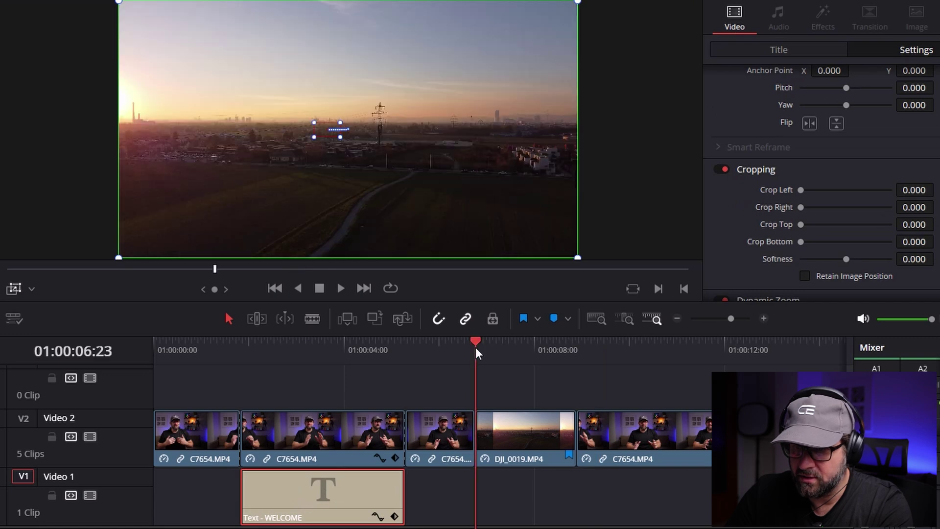
{"action": "key", "text": "ctrl+v"}
{"action": "left_click_drag", "start_coordinate": [637, 496], "coordinate": [576, 495]}
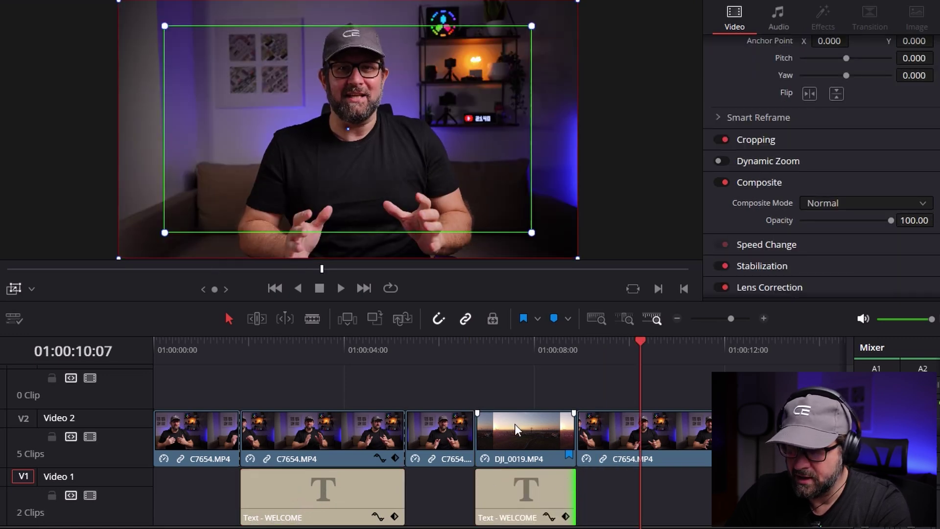
Step: Set the composite mode of the DJI_0019.MP4 clip to Darken
{"action": "left_click", "coordinate": [546, 350]}
{"action": "scroll", "coordinate": [832, 207], "scroll_direction": "down", "scroll_amount": 1}
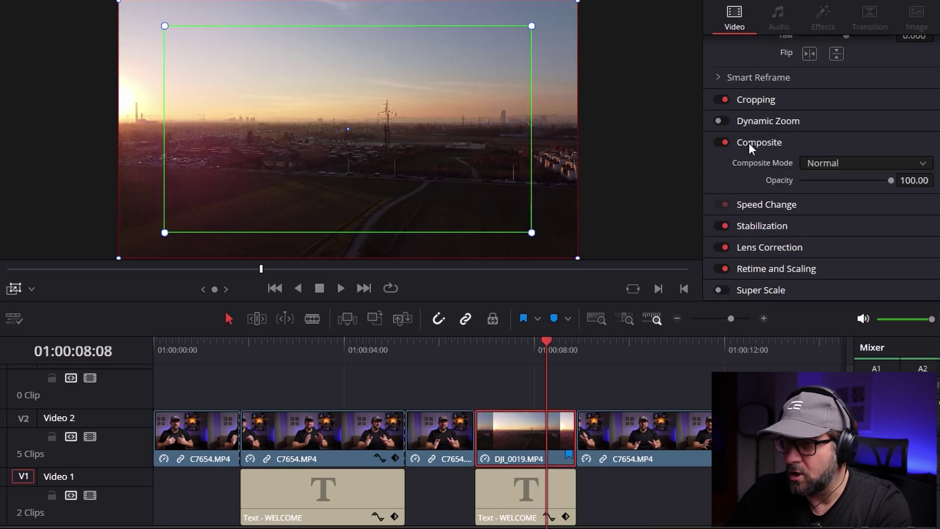
{"action": "left_click", "coordinate": [864, 163]}
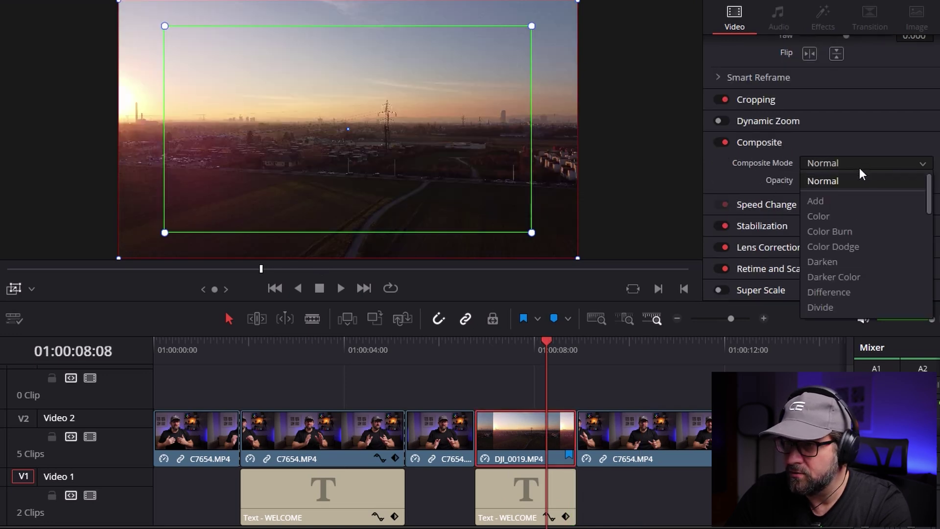
{"action": "left_click", "coordinate": [841, 262]}
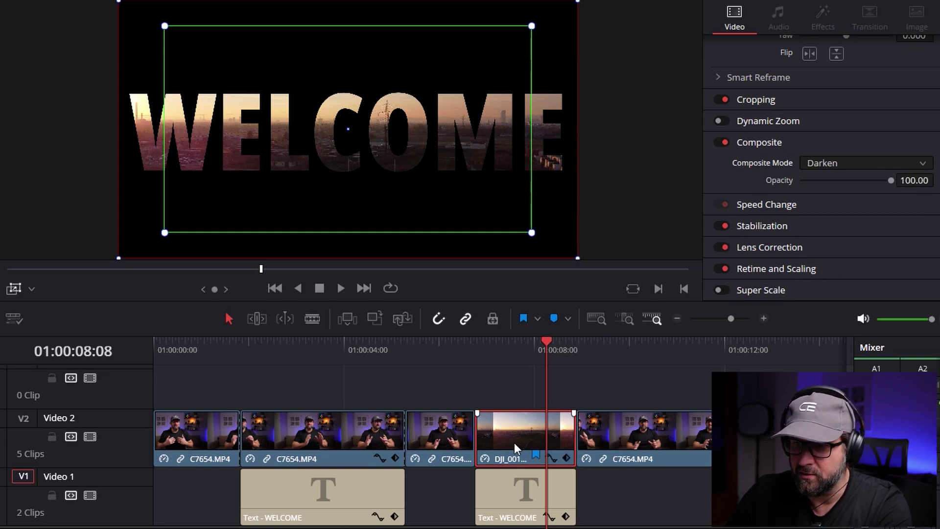
Step: Change the text of the copied title under the DJI_0019.MP4 clip to DRONE
{"action": "left_click_drag", "start_coordinate": [517, 352], "coordinate": [525, 345]}
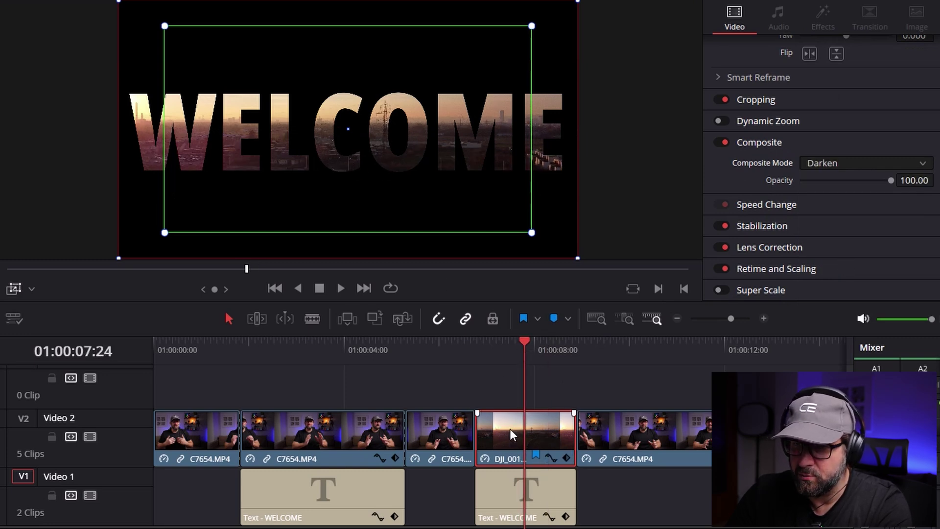
{"action": "left_click", "coordinate": [517, 489]}
{"action": "scroll", "coordinate": [810, 112], "scroll_direction": "up", "scroll_amount": 3}
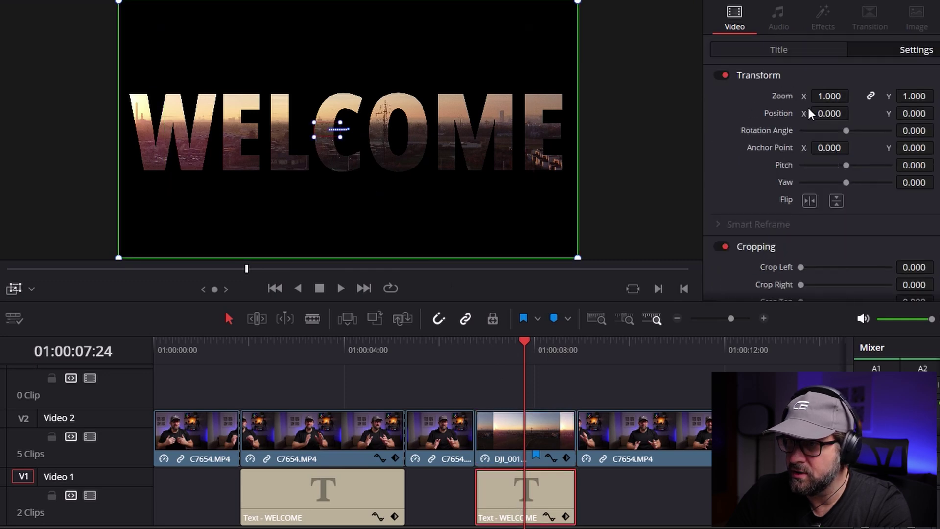
{"action": "left_click", "coordinate": [783, 51]}
{"action": "double_click", "coordinate": [737, 103]}
{"action": "type", "text": "DRONE"}
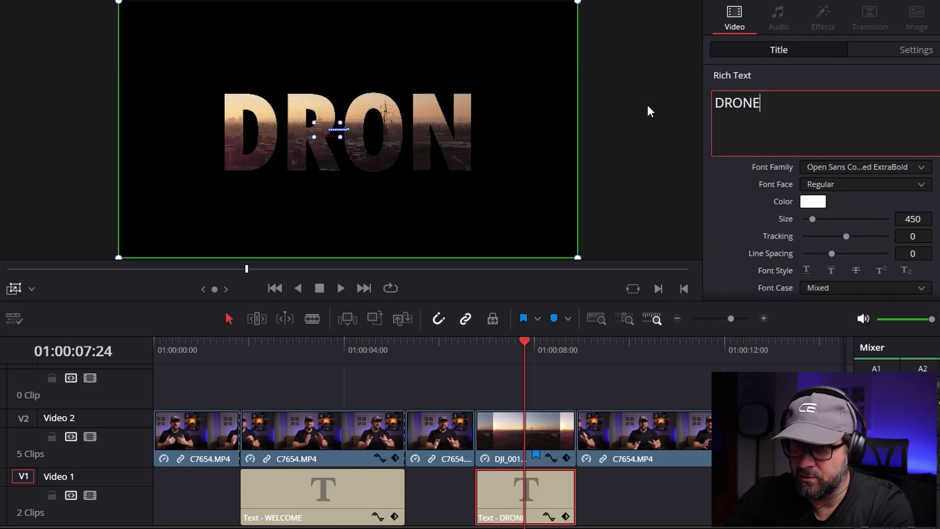
Step: Set the font size of the DRONE title to 615 and play the effect through the drone clip
{"action": "scroll", "coordinate": [849, 162], "scroll_direction": "down", "scroll_amount": 2}
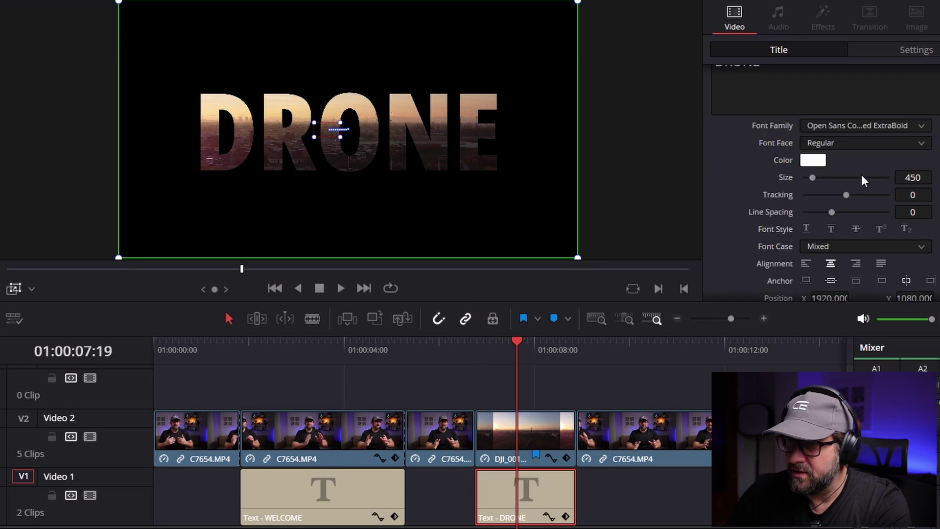
{"action": "mouse_move", "coordinate": [912, 177]}
{"action": "left_mouse_down"}
{"action": "mouse_move", "coordinate": [939, 177]}
{"action": "mouse_move", "coordinate": [912, 177]}
{"action": "left_mouse_up"}
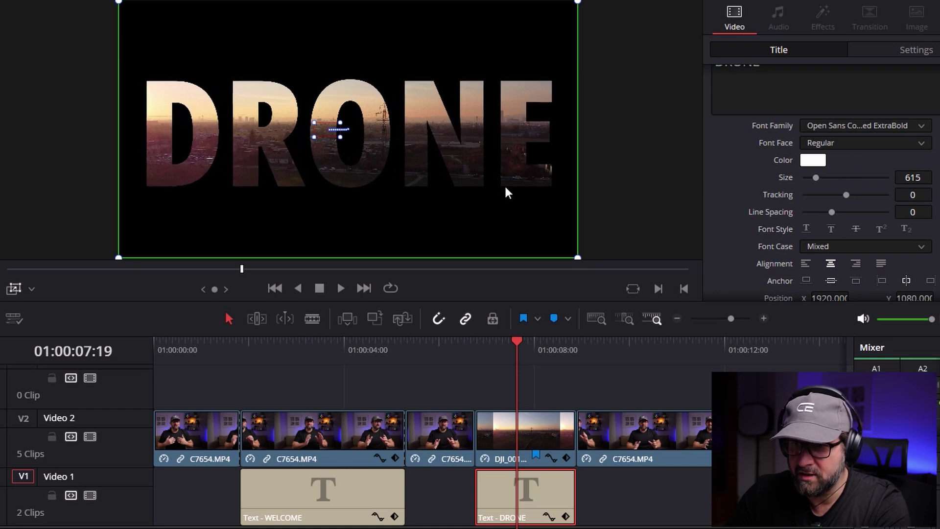
{"action": "key", "text": "Down"}
{"action": "left_click", "coordinate": [472, 350]}
{"action": "left_click", "coordinate": [341, 288]}
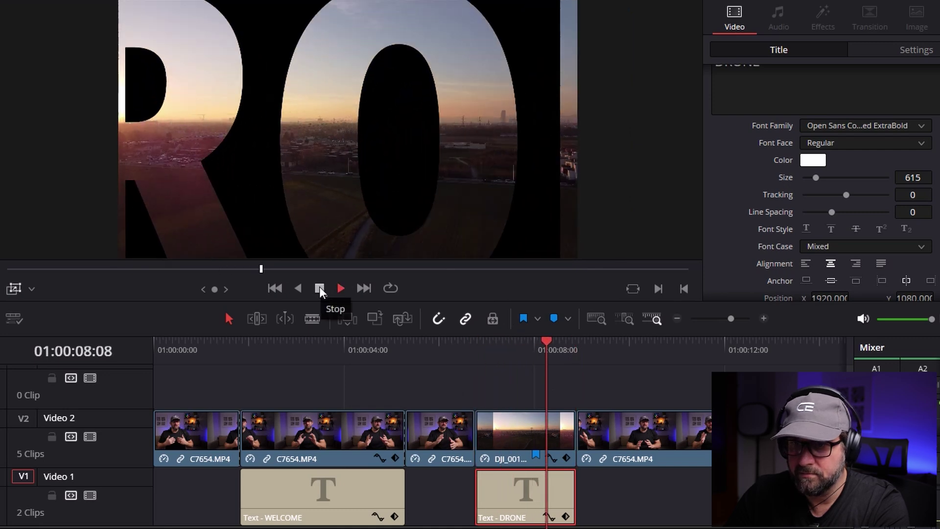
{"action": "left_click", "coordinate": [320, 288]}
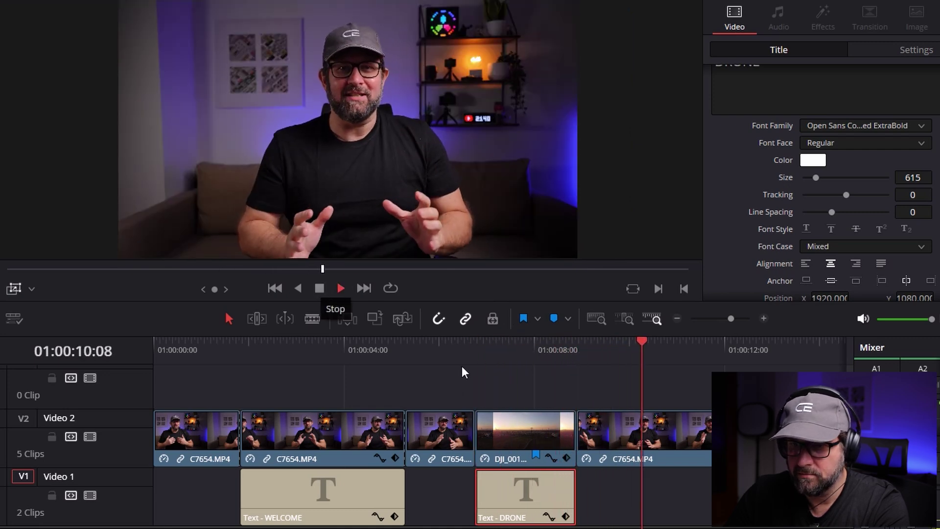
Step: Play the last C7654.MP4 clip from the end of the drone clip to locate where another title effect could start
{"action": "left_click", "coordinate": [677, 319]}
{"action": "left_click", "coordinate": [362, 345]}
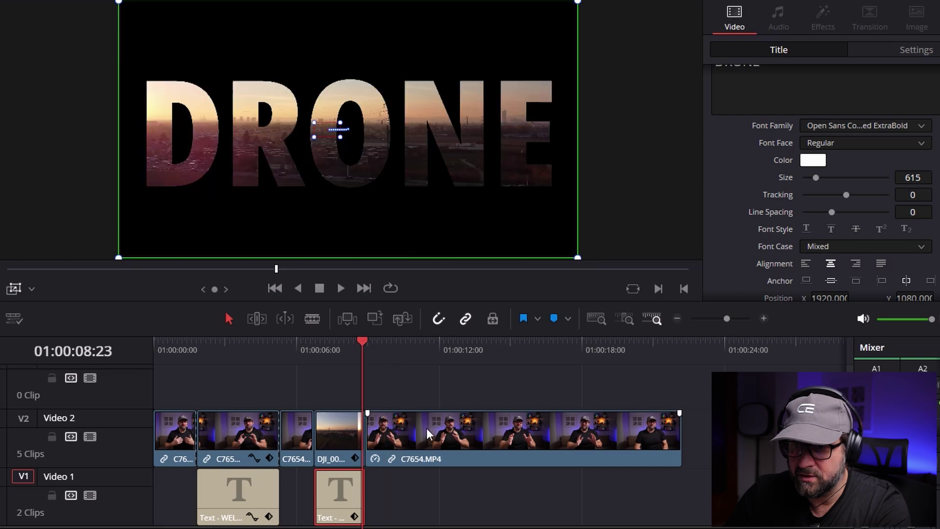
{"action": "left_click", "coordinate": [340, 288]}
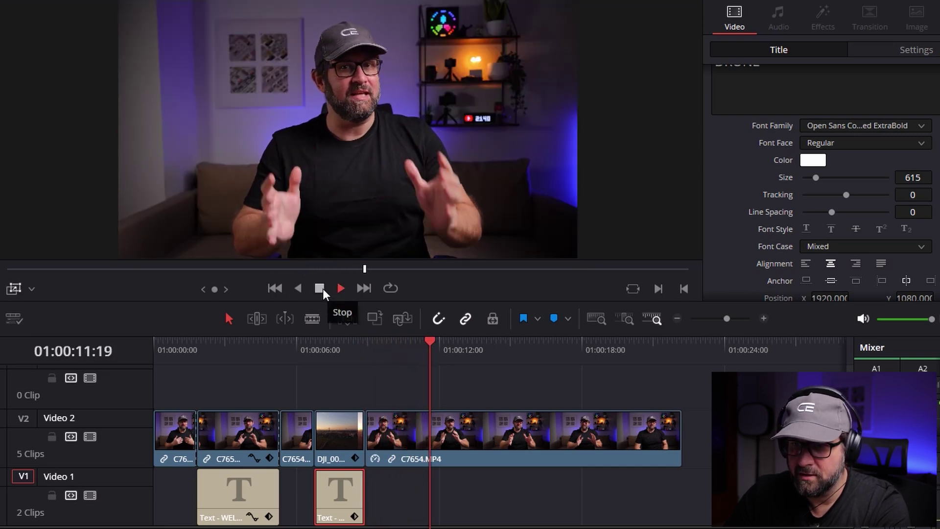
{"action": "left_click", "coordinate": [378, 345]}
{"action": "left_click", "coordinate": [319, 288]}
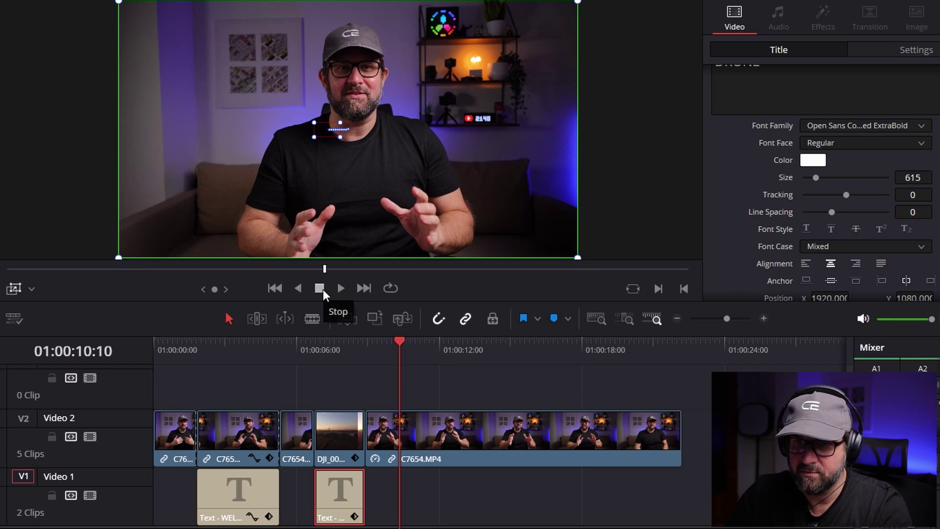
{"action": "left_click", "coordinate": [381, 348]}
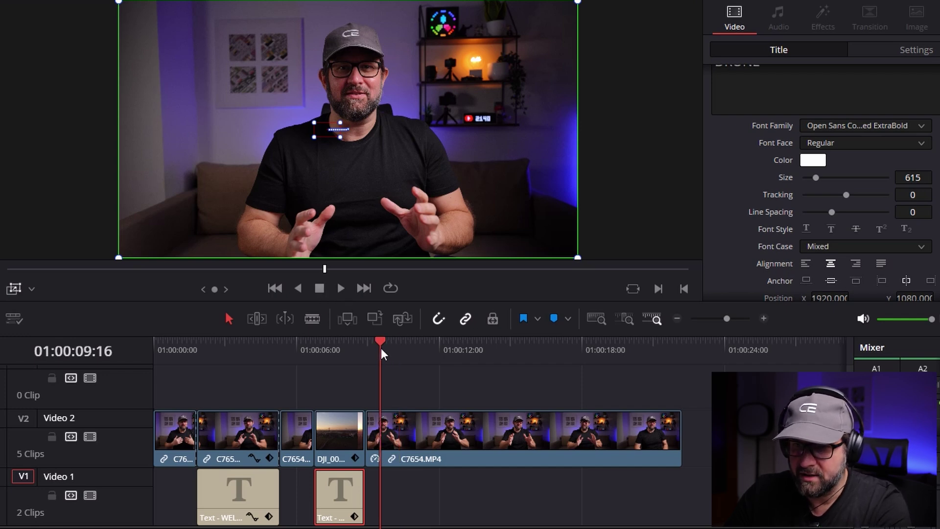
{"action": "left_click", "coordinate": [341, 293]}
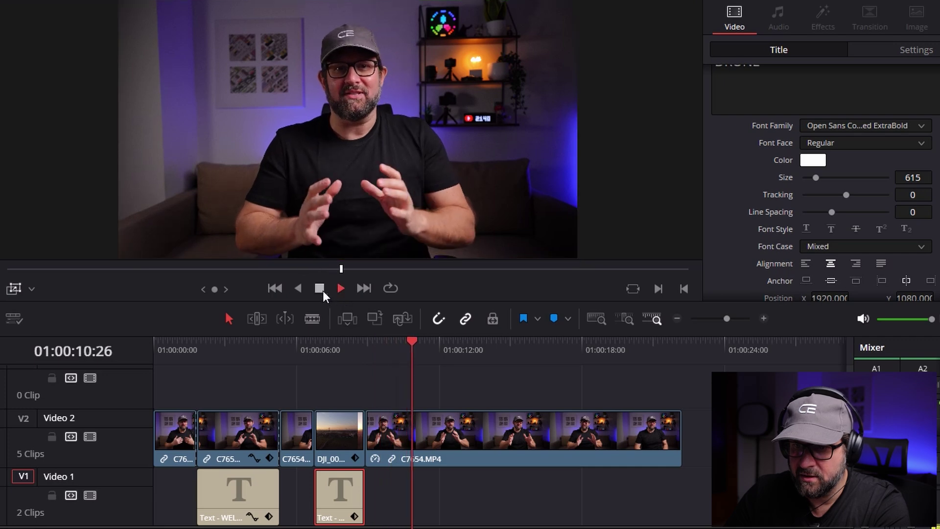
{"action": "left_click", "coordinate": [322, 289]}
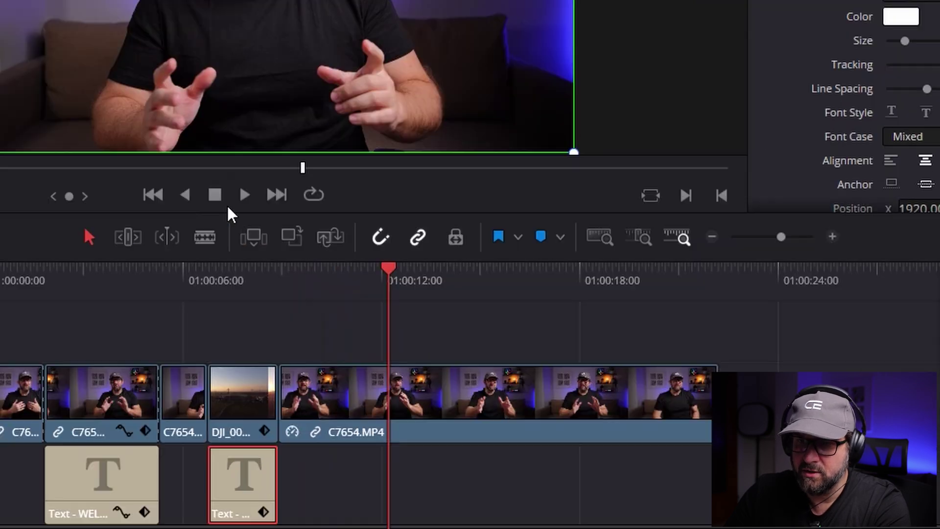
Step: Split the last C7654.MP4 clip shortly after the drone clip, where the next title effect starts
{"action": "left_click", "coordinate": [305, 279]}
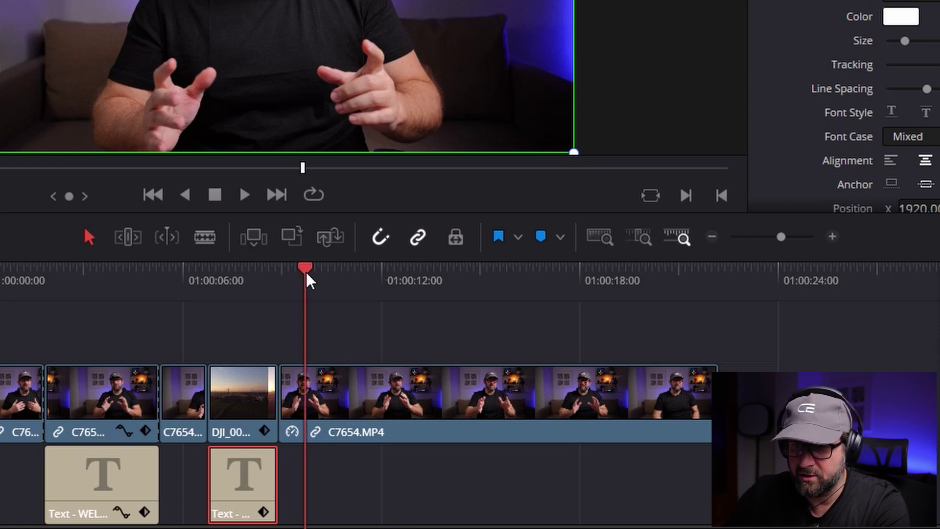
{"action": "left_click", "coordinate": [244, 196]}
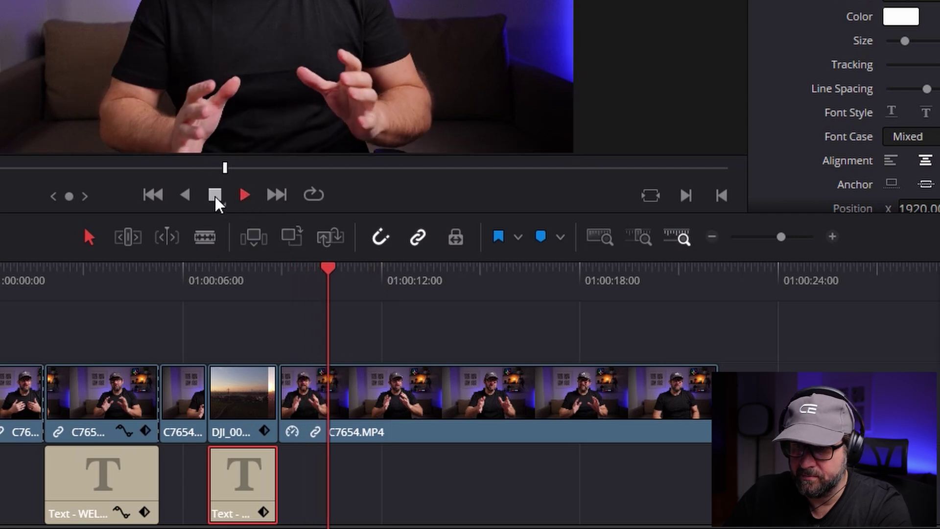
{"action": "left_click", "coordinate": [245, 194]}
{"action": "left_click_drag", "start_coordinate": [337, 269], "coordinate": [331, 268]}
{"action": "left_click", "coordinate": [205, 237]}
{"action": "left_click", "coordinate": [331, 394]}
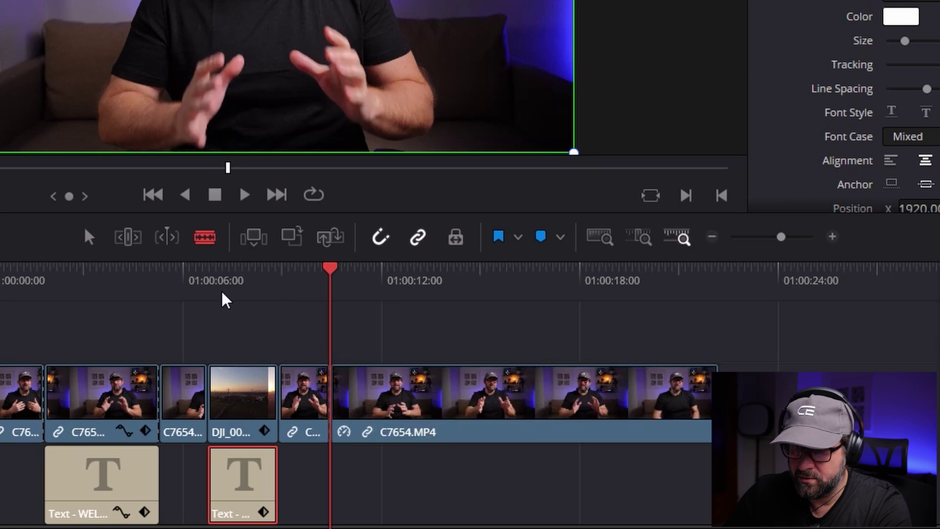
Step: Play on and split the C7654.MP4 clip again near 01:00:12:00 to isolate a short segment
{"action": "left_click", "coordinate": [244, 195]}
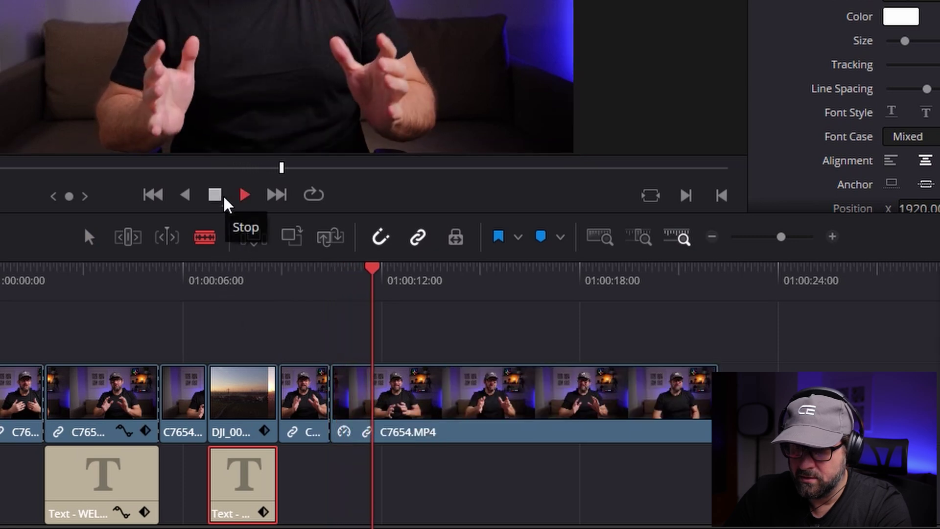
{"action": "key", "text": "space"}
{"action": "left_click", "coordinate": [389, 391]}
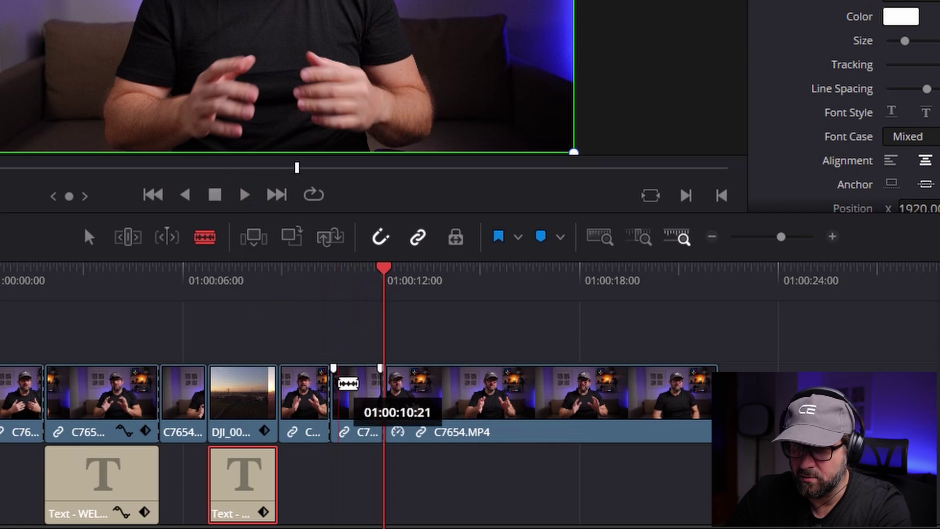
{"action": "left_click", "coordinate": [89, 237]}
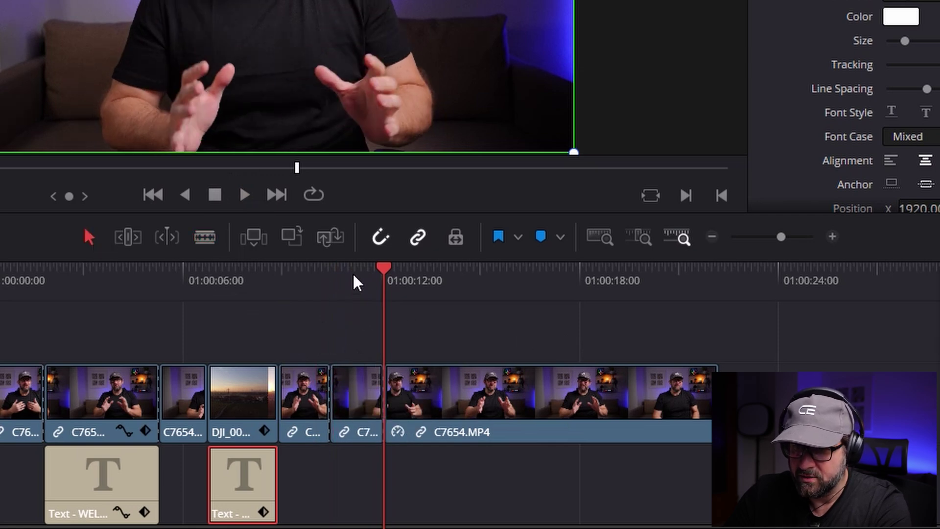
Step: Paste a copy of the DRONE title on Video 1 under the short C7654.MP4 segment and trim its end to match
{"action": "scroll", "coordinate": [118, 352], "scroll_direction": "down", "scroll_amount": 3}
{"action": "scroll", "coordinate": [360, 401], "scroll_direction": "up", "scroll_amount": 1}
{"action": "key", "text": "Up"}
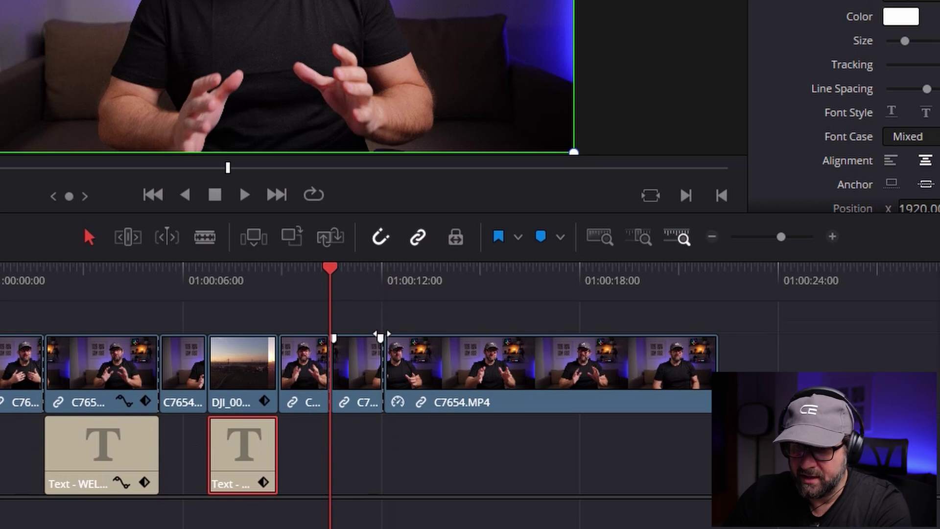
{"action": "scroll", "coordinate": [360, 421], "scroll_direction": "up", "scroll_amount": 1}
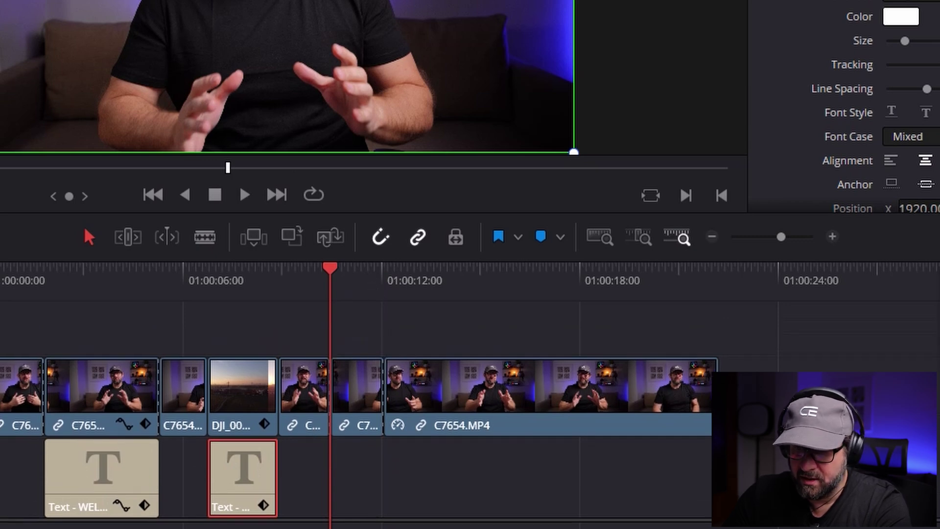
{"action": "left_click_drag", "start_coordinate": [373, 272], "coordinate": [338, 277]}
{"action": "key", "text": "ctrl+v"}
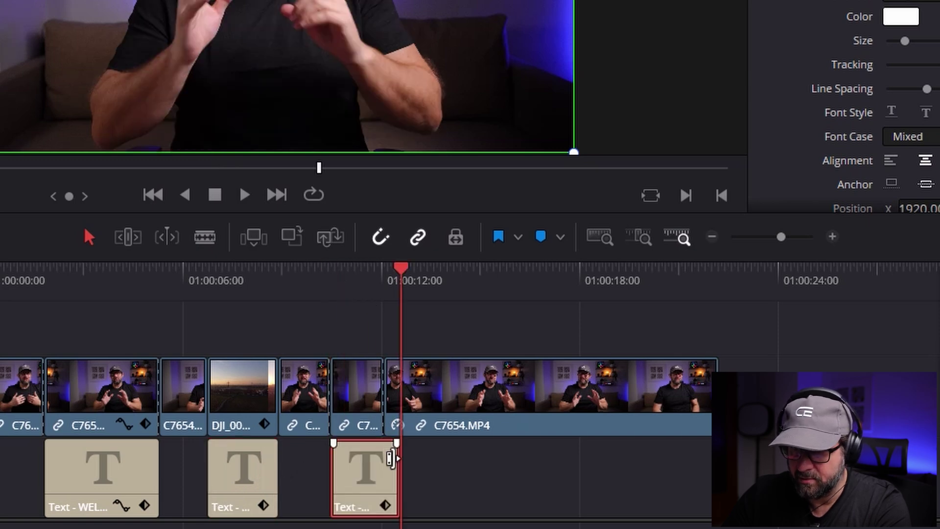
{"action": "left_click", "coordinate": [389, 473]}
{"action": "left_click_drag", "start_coordinate": [388, 474], "coordinate": [383, 471]}
Step: Set the composite mode of the short C7654.MP4 segment above the third title to Darken
{"action": "left_click", "coordinate": [360, 274]}
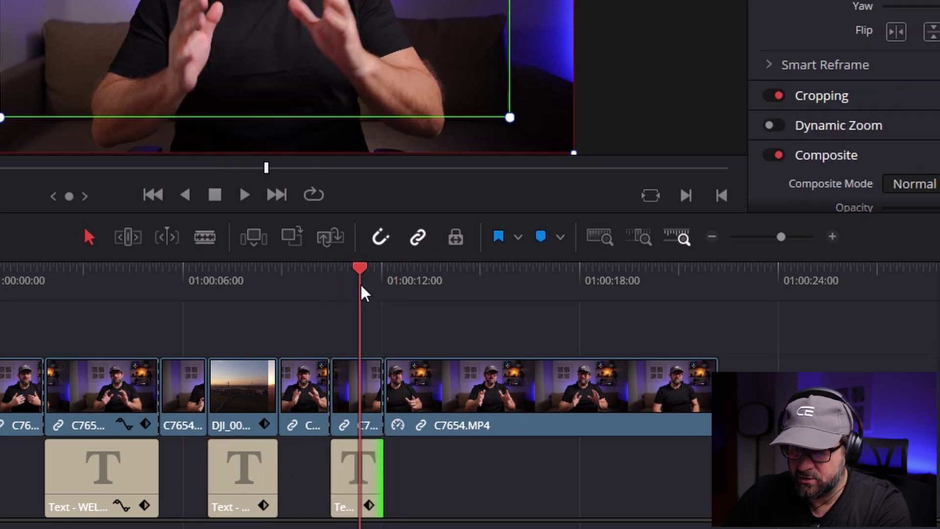
{"action": "left_click", "coordinate": [359, 398]}
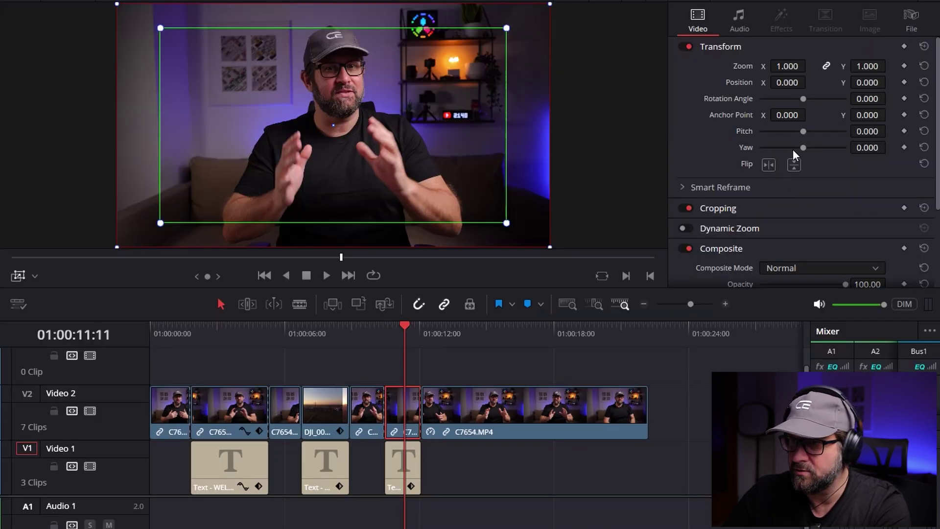
{"action": "scroll", "coordinate": [785, 175], "scroll_direction": "down", "scroll_amount": 3}
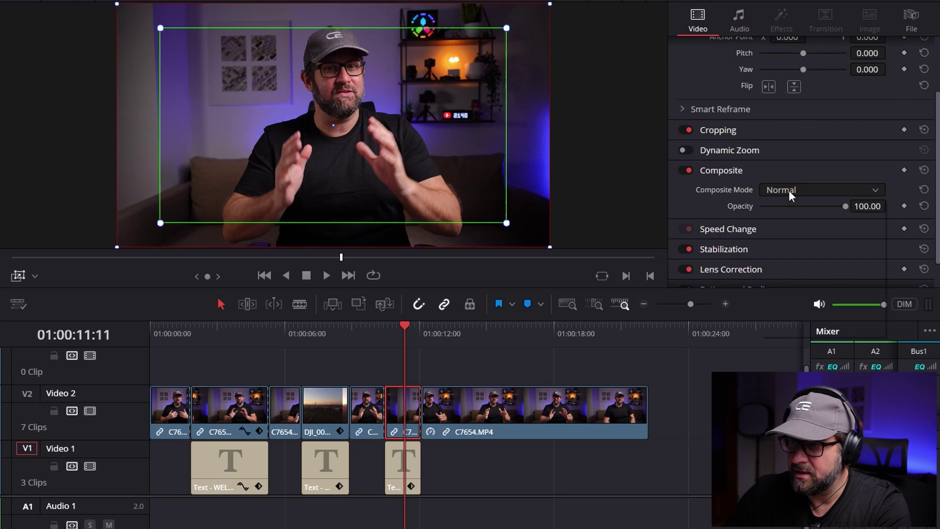
{"action": "left_click", "coordinate": [789, 190]}
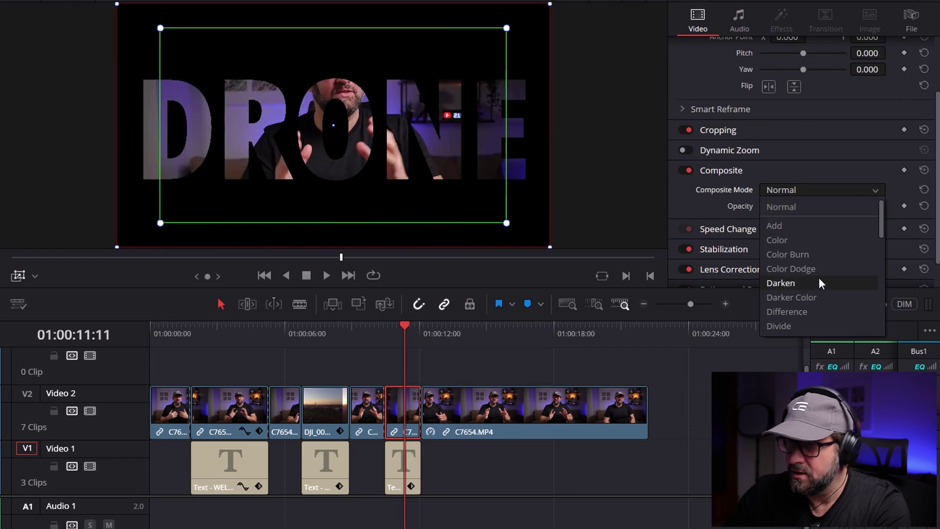
{"action": "left_click", "coordinate": [818, 282]}
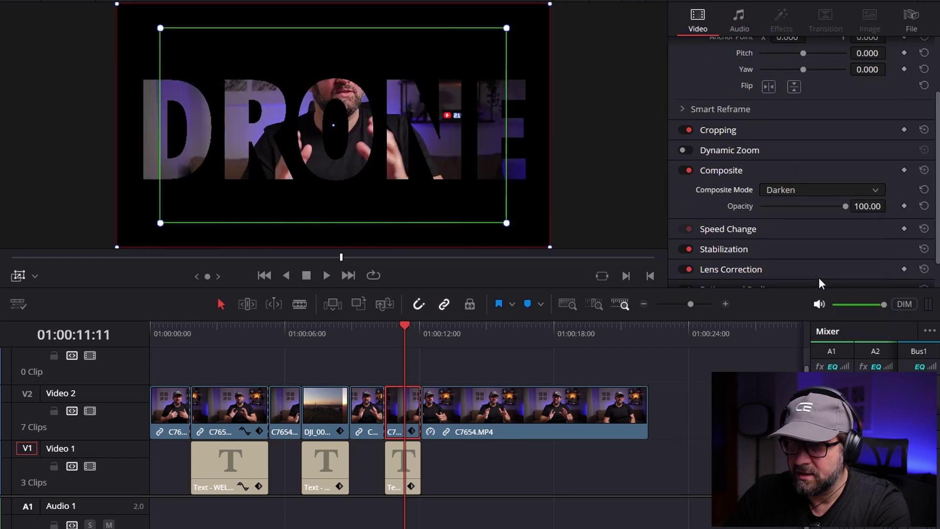
Step: Change the text of the third title on Video 1 to YOUR
{"action": "left_click", "coordinate": [403, 477]}
{"action": "left_click", "coordinate": [750, 104]}
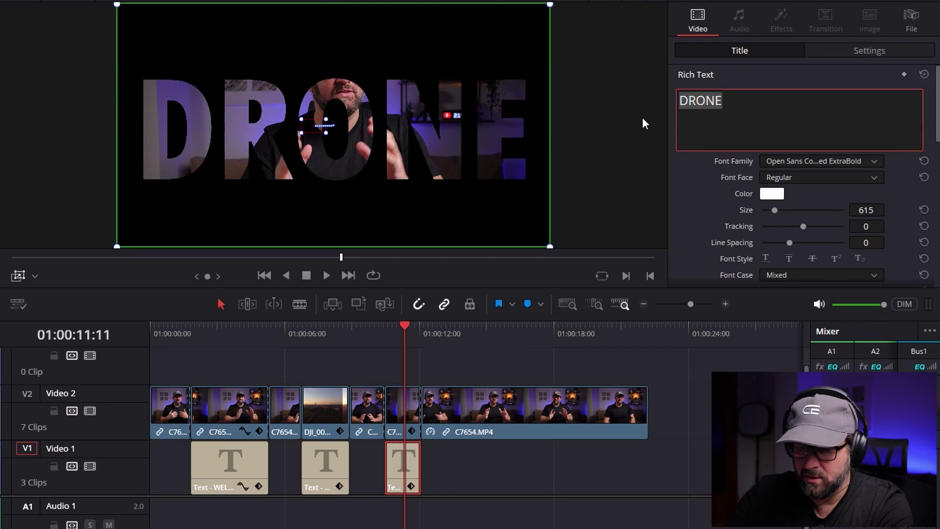
{"action": "type", "text": "YOUR"}
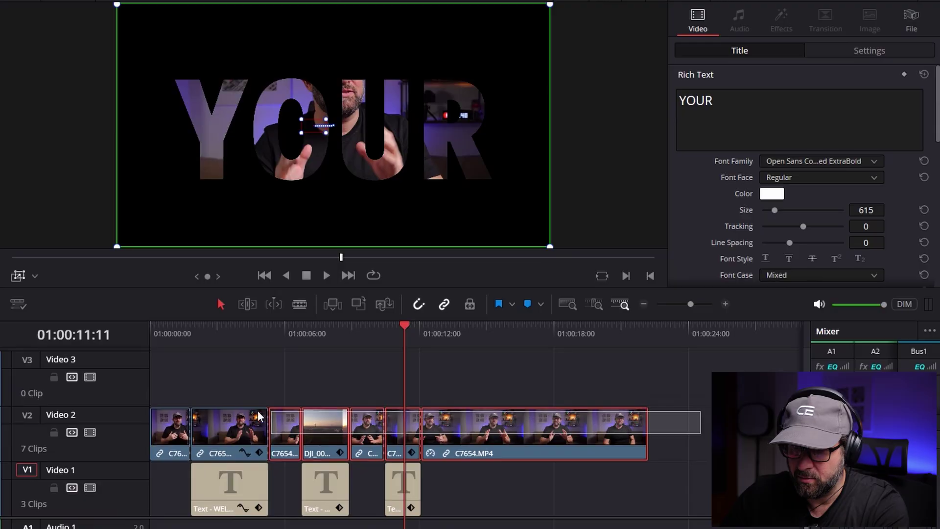
Step: Move all the clips on Video 2 up to Video 3 without shifting their timing
{"action": "left_click_drag", "start_coordinate": [257, 410], "coordinate": [166, 438]}
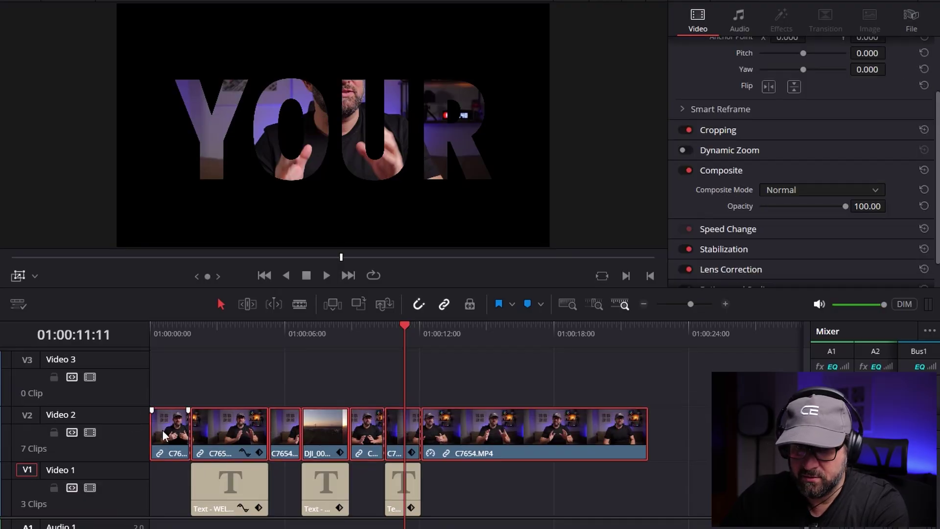
{"action": "left_click_drag", "start_coordinate": [163, 429], "coordinate": [160, 383]}
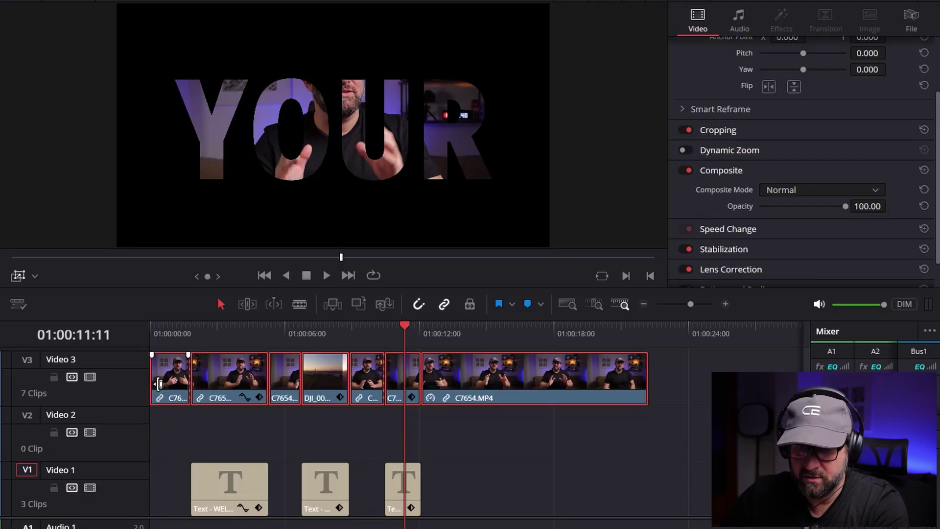
{"action": "left_click", "coordinate": [208, 425]}
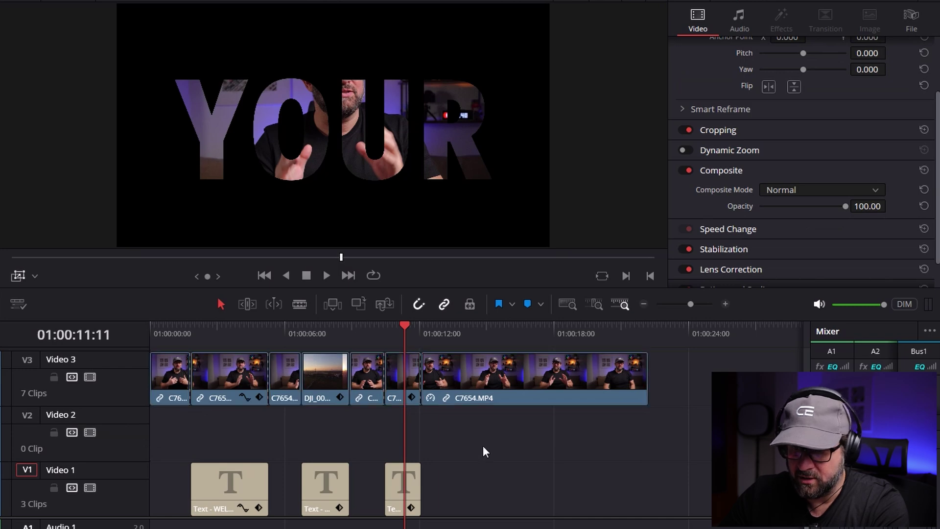
Step: Paste a copy of the YOUR title and place it on Video 2 directly above the original
{"action": "left_click", "coordinate": [409, 491]}
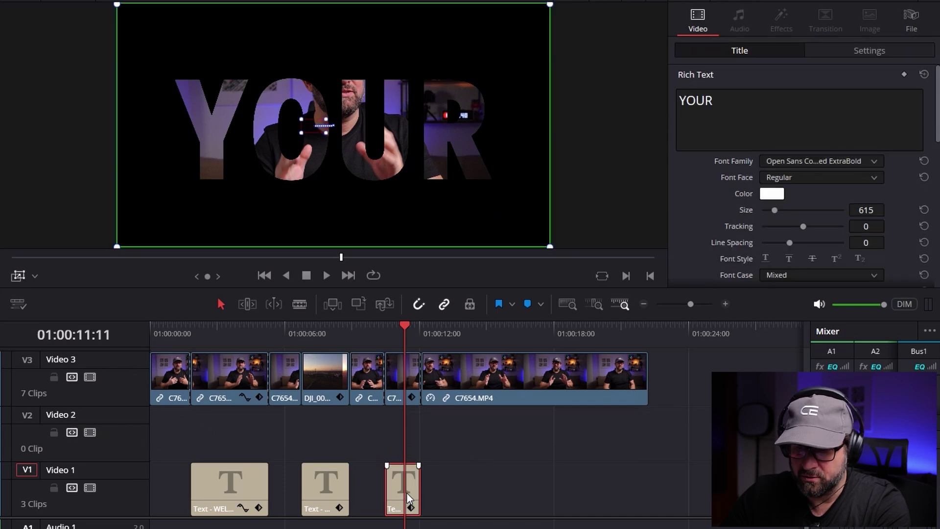
{"action": "left_click", "coordinate": [457, 333]}
{"action": "key", "text": "ctrl+v"}
{"action": "left_click_drag", "start_coordinate": [473, 500], "coordinate": [402, 443]}
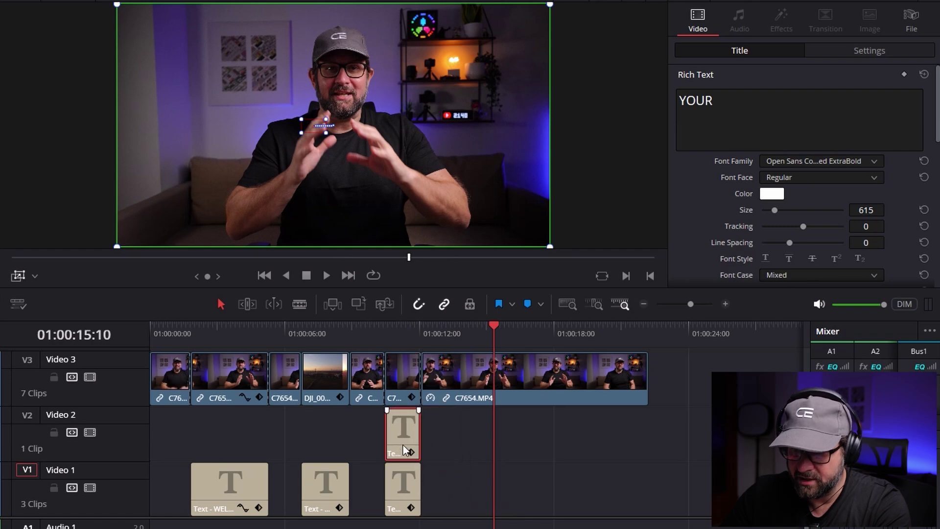
Step: Play back the section with the two stacked YOUR titles and park the playhead over it
{"action": "left_click", "coordinate": [404, 492]}
{"action": "left_click", "coordinate": [391, 331]}
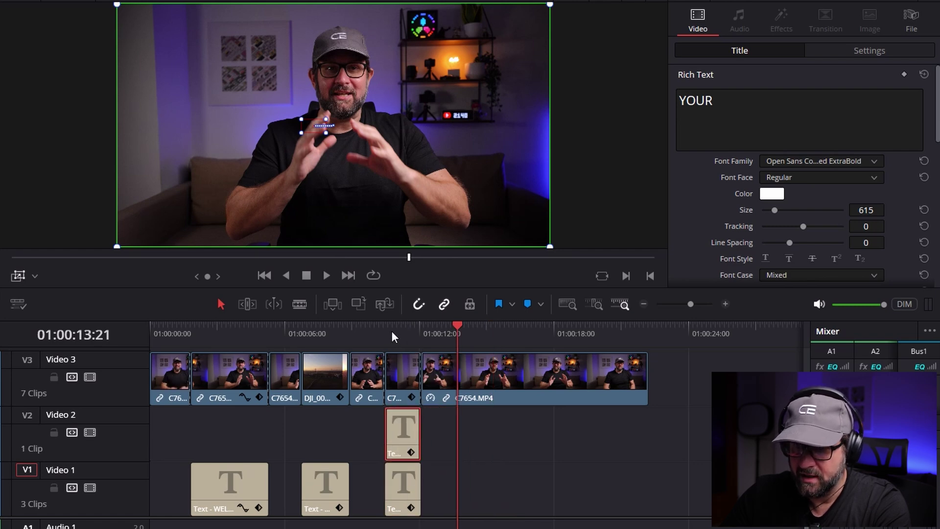
{"action": "left_click", "coordinate": [327, 273]}
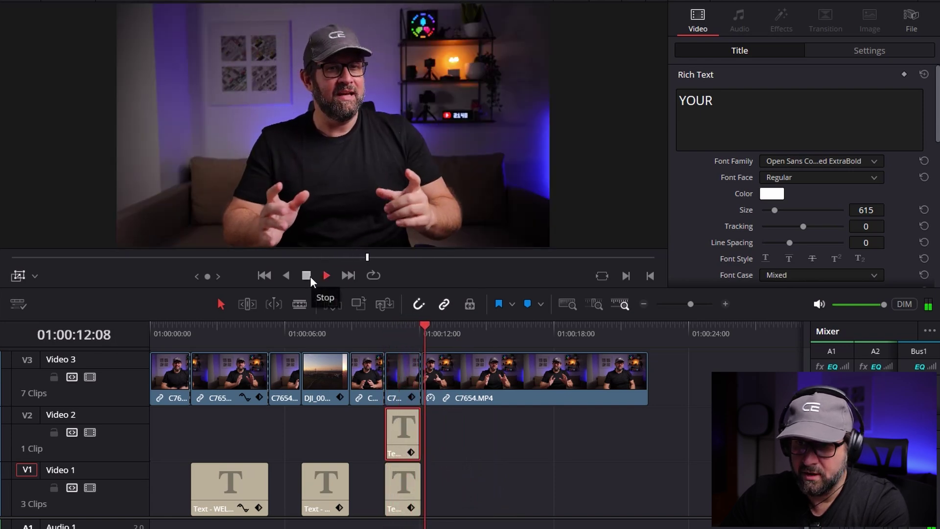
{"action": "left_click", "coordinate": [306, 276]}
{"action": "left_click", "coordinate": [400, 332]}
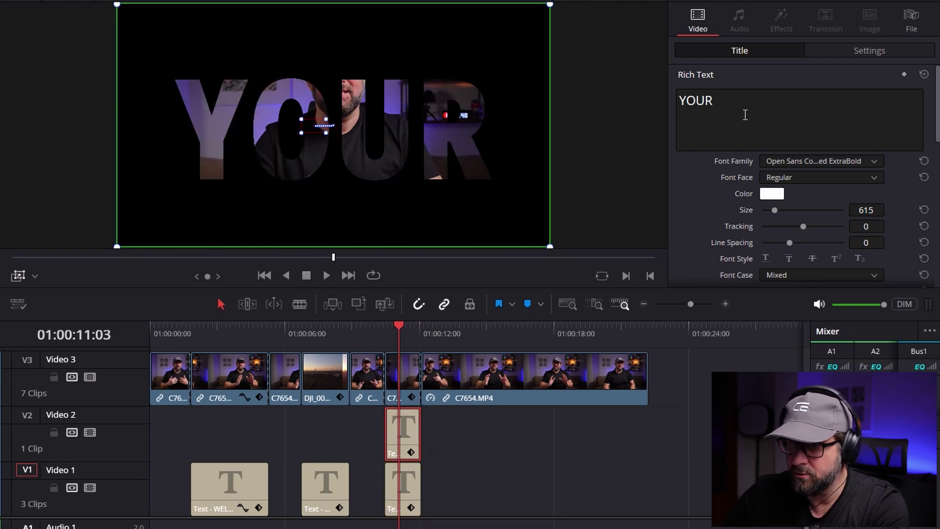
Step: Turn off Dynamic Zoom on both stacked YOUR titles, on Video 2 and on Video 1
{"action": "scroll", "coordinate": [808, 181], "scroll_direction": "down", "scroll_amount": 5}
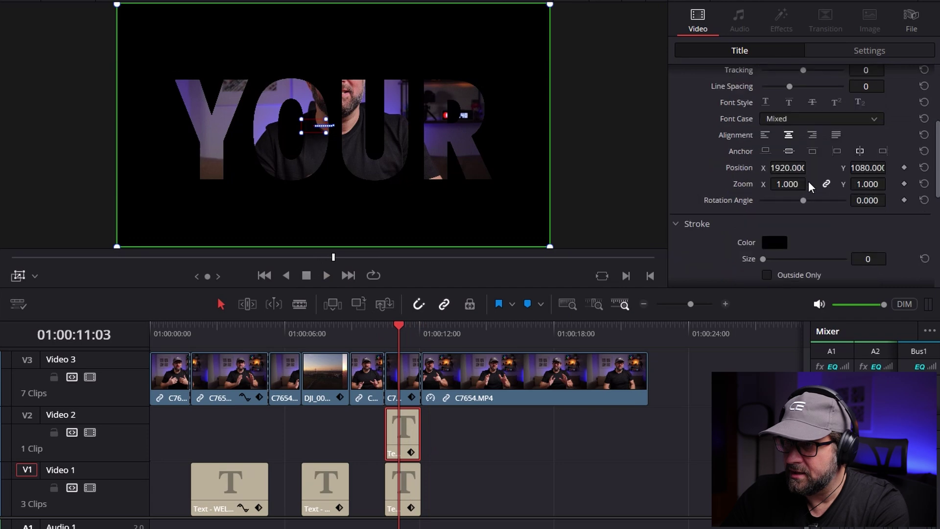
{"action": "scroll", "coordinate": [809, 181], "scroll_direction": "down", "scroll_amount": 2}
{"action": "left_click", "coordinate": [864, 52]}
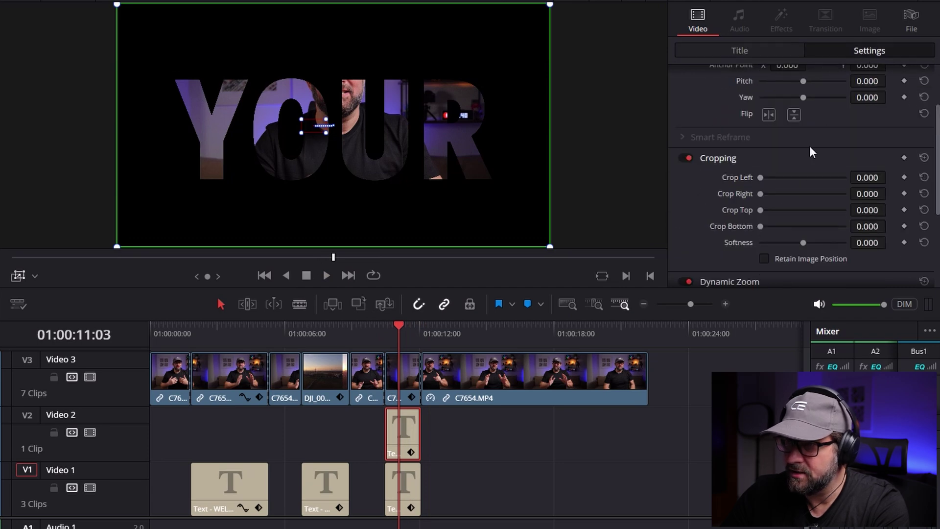
{"action": "scroll", "coordinate": [802, 147], "scroll_direction": "down", "scroll_amount": 3}
{"action": "scroll", "coordinate": [797, 154], "scroll_direction": "down", "scroll_amount": 2}
{"action": "left_click", "coordinate": [685, 164]}
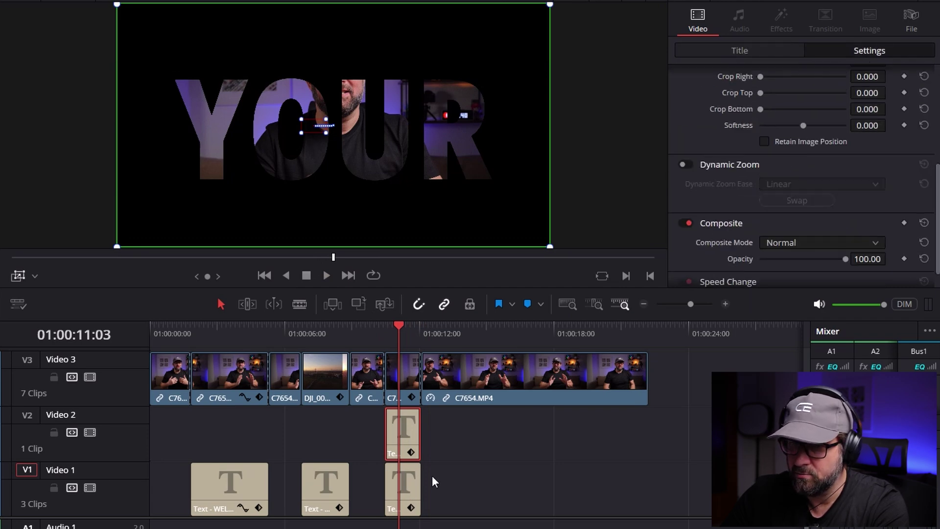
{"action": "left_click", "coordinate": [412, 492]}
{"action": "left_click", "coordinate": [685, 164]}
{"action": "left_click", "coordinate": [404, 433]}
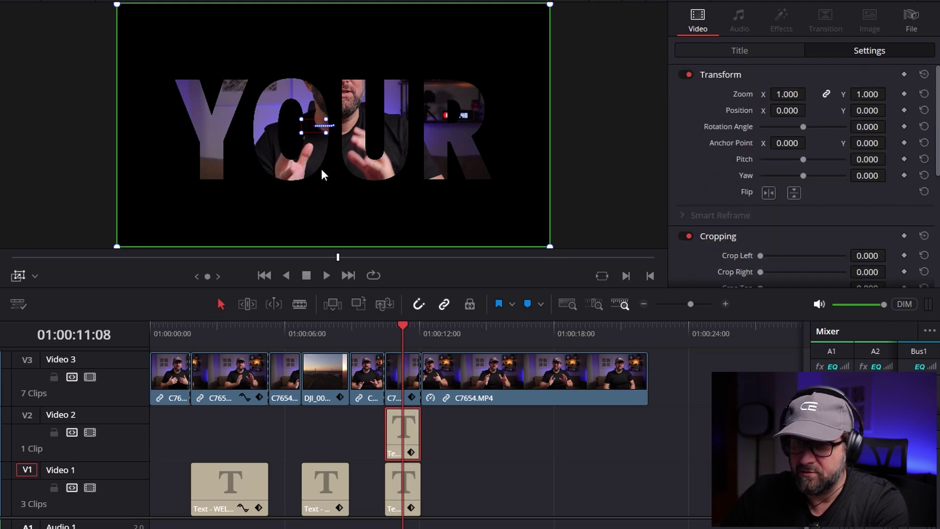
Step: Change the text of the third title on Video 1 to STATEMENT
{"action": "left_click", "coordinate": [400, 483]}
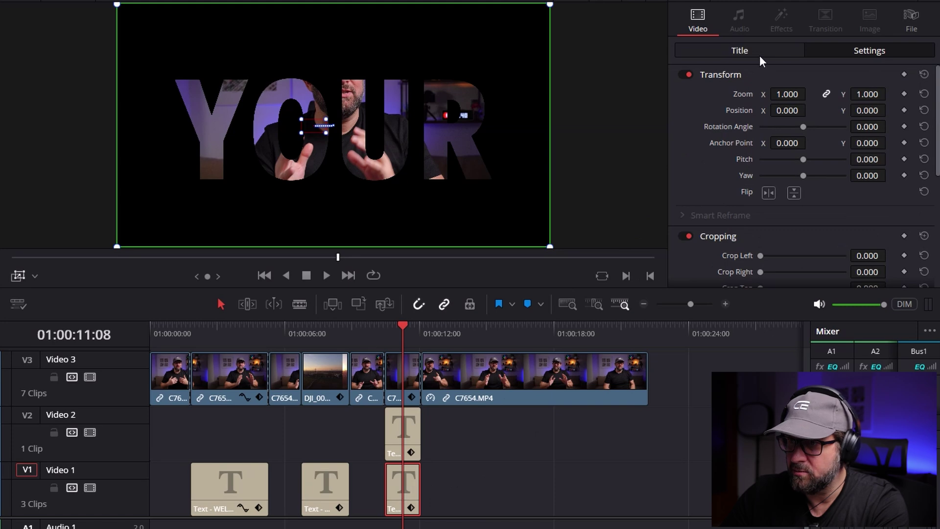
{"action": "left_click", "coordinate": [759, 55]}
{"action": "scroll", "coordinate": [777, 92], "scroll_direction": "up", "scroll_amount": 10}
{"action": "left_click", "coordinate": [764, 105]}
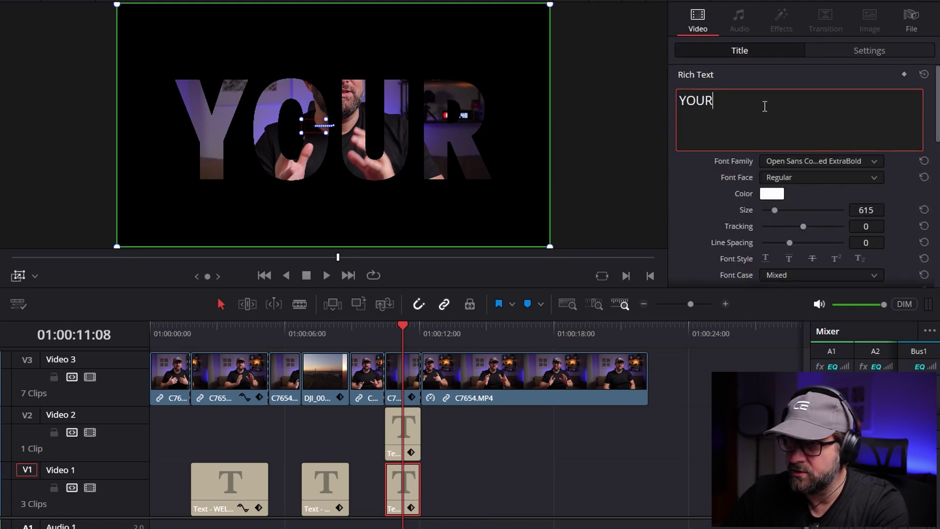
{"action": "left_click_drag", "start_coordinate": [763, 104], "coordinate": [627, 95]}
{"action": "type", "text": "STATEMENT"}
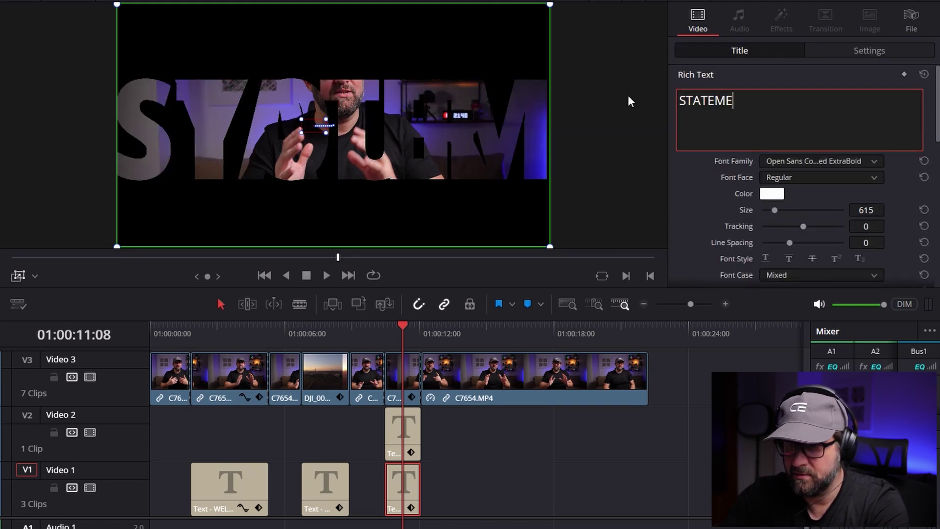
Step: Position the YOUR title on Video 2 at X 1993, Y 1630 and the STATEMENT title on Video 1 at Y 600
{"action": "left_click", "coordinate": [402, 431]}
{"action": "scroll", "coordinate": [804, 224], "scroll_direction": "down", "scroll_amount": 5}
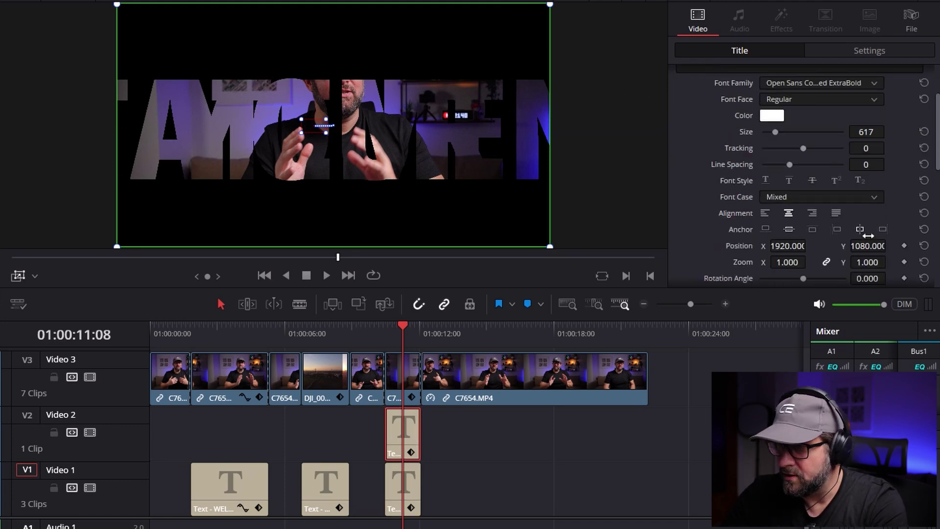
{"action": "mouse_move", "coordinate": [787, 206]}
{"action": "left_mouse_down"}
{"action": "mouse_move", "coordinate": [808, 207]}
{"action": "mouse_move", "coordinate": [793, 207]}
{"action": "left_mouse_up"}
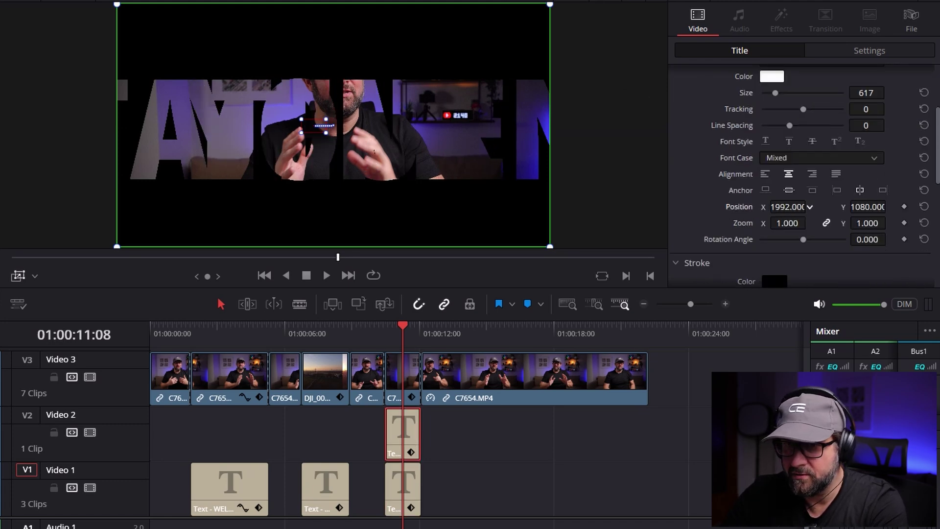
{"action": "left_click_drag", "start_coordinate": [888, 213], "coordinate": [890, 206]}
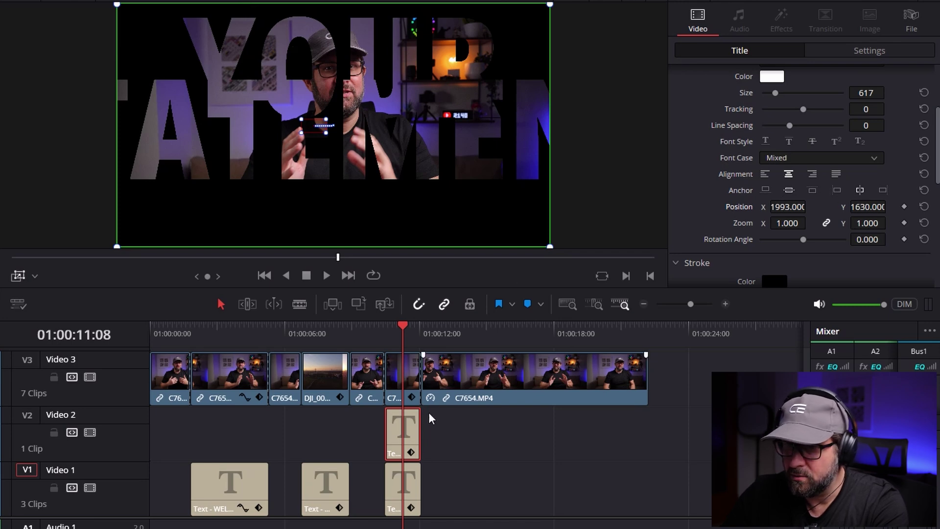
{"action": "left_click", "coordinate": [410, 484]}
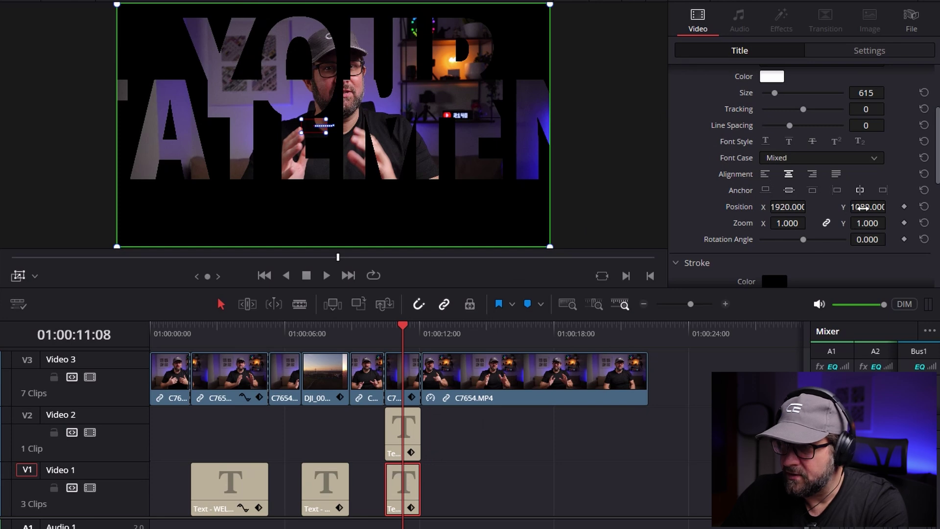
{"action": "left_click_drag", "start_coordinate": [866, 206], "coordinate": [889, 206]}
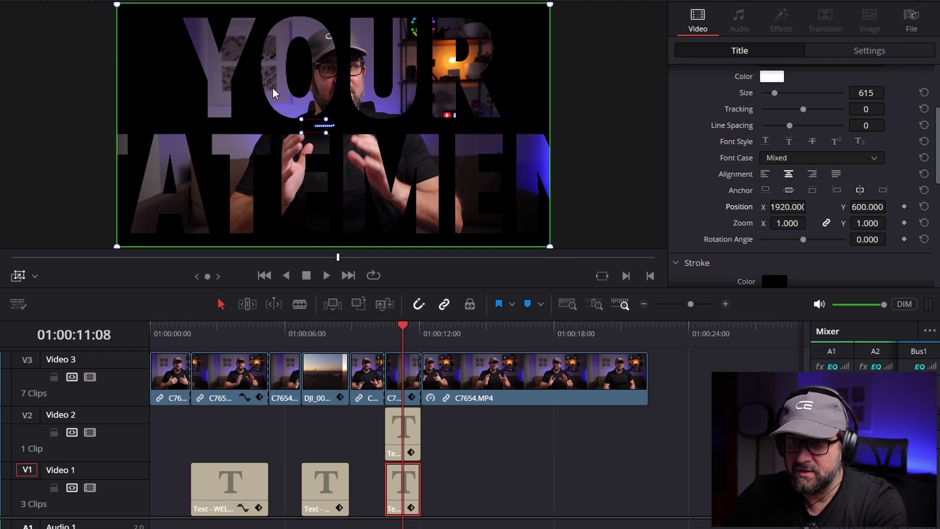
Step: Play back the section with the YOUR and STATEMENT titles
{"action": "left_click", "coordinate": [382, 328]}
{"action": "left_click", "coordinate": [322, 275]}
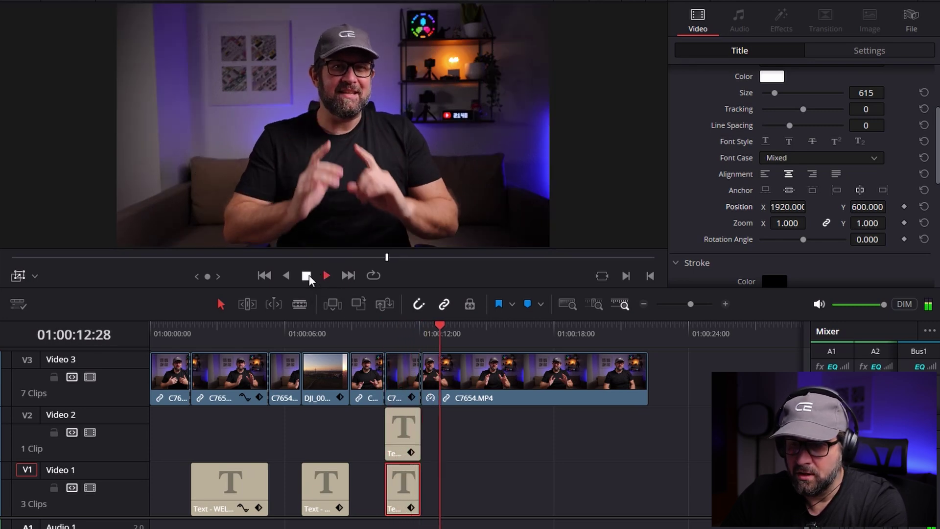
{"action": "left_click", "coordinate": [307, 275]}
Step: Disable the Video 1 track and keyframe the YOUR title's position at X 1300 on the first frame of the clip
{"action": "left_click", "coordinate": [385, 327]}
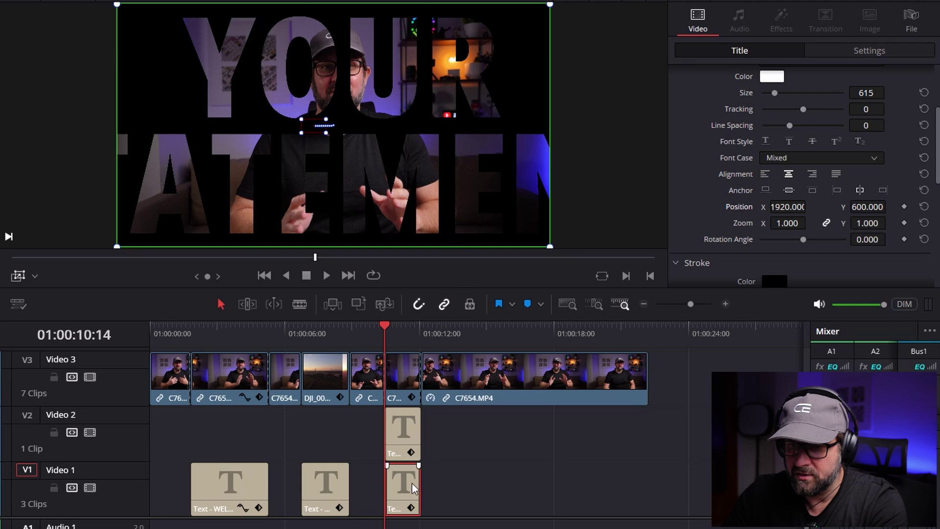
{"action": "left_click", "coordinate": [90, 432]}
{"action": "left_click", "coordinate": [91, 433]}
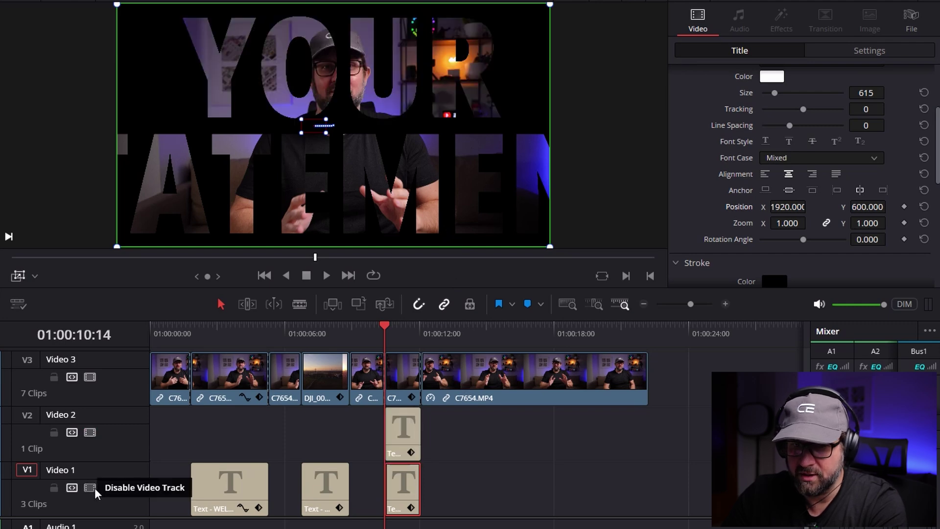
{"action": "left_click", "coordinate": [95, 488]}
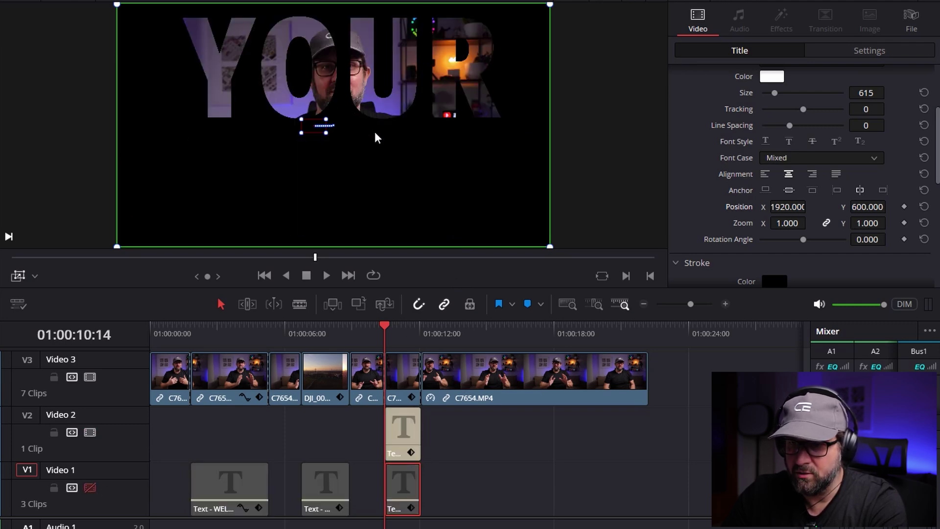
{"action": "left_click", "coordinate": [403, 434]}
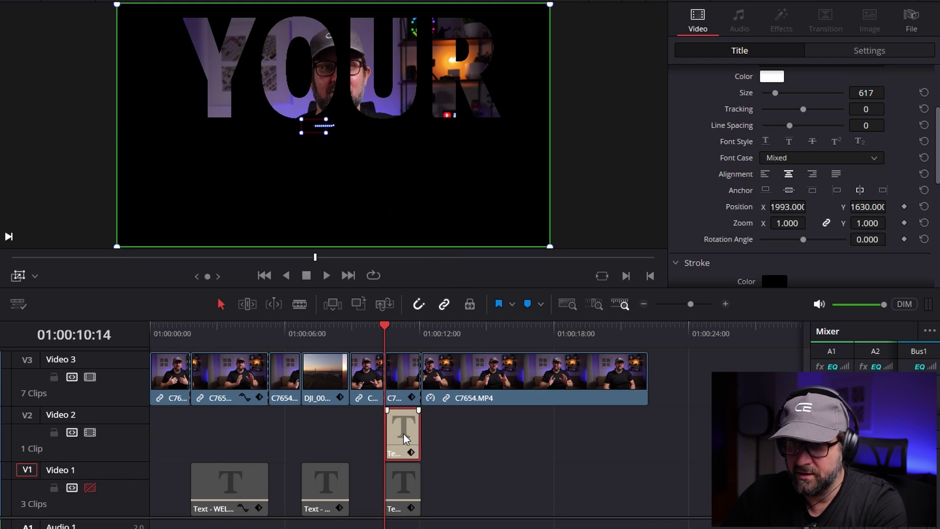
{"action": "scroll", "coordinate": [914, 151], "scroll_direction": "down", "scroll_amount": 1}
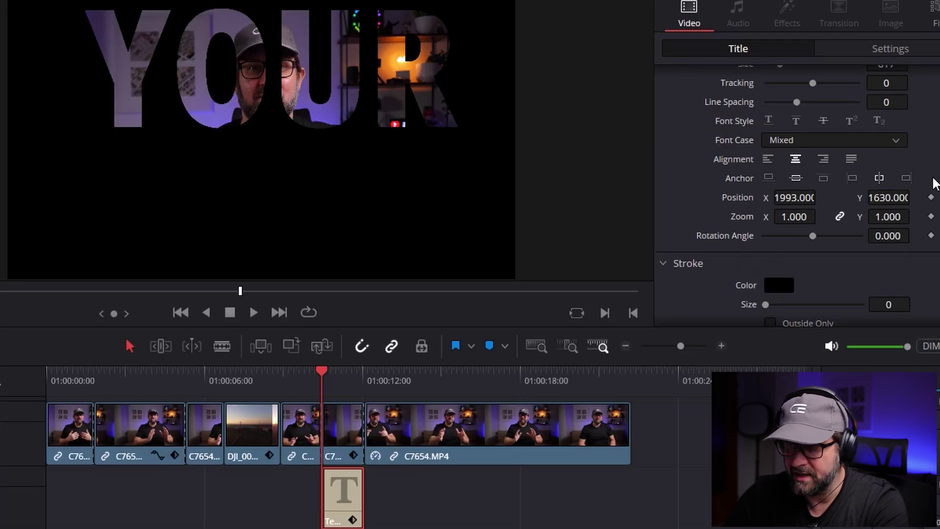
{"action": "left_click_drag", "start_coordinate": [788, 197], "coordinate": [824, 198]}
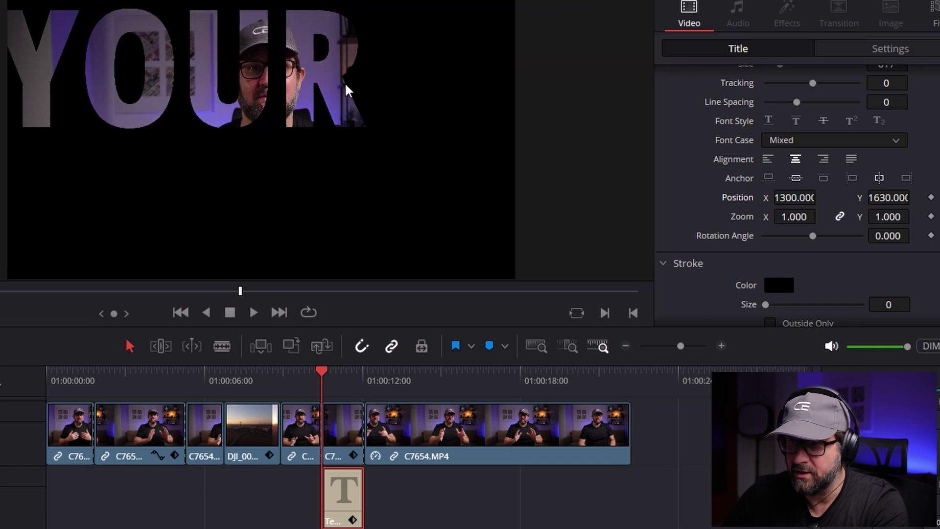
{"action": "left_click", "coordinate": [931, 197]}
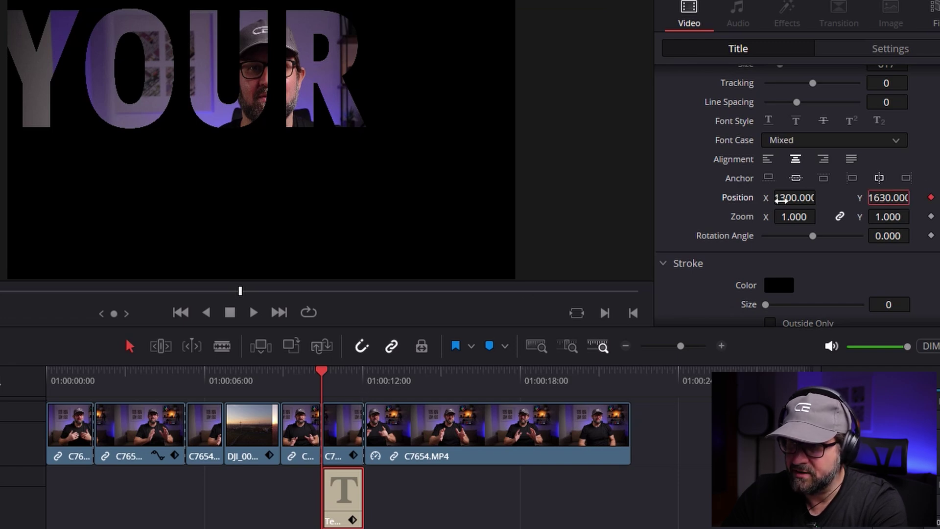
Step: Keyframe the YOUR title's position at X 3300 at the end of its clip and play back the movement
{"action": "left_click", "coordinate": [364, 381]}
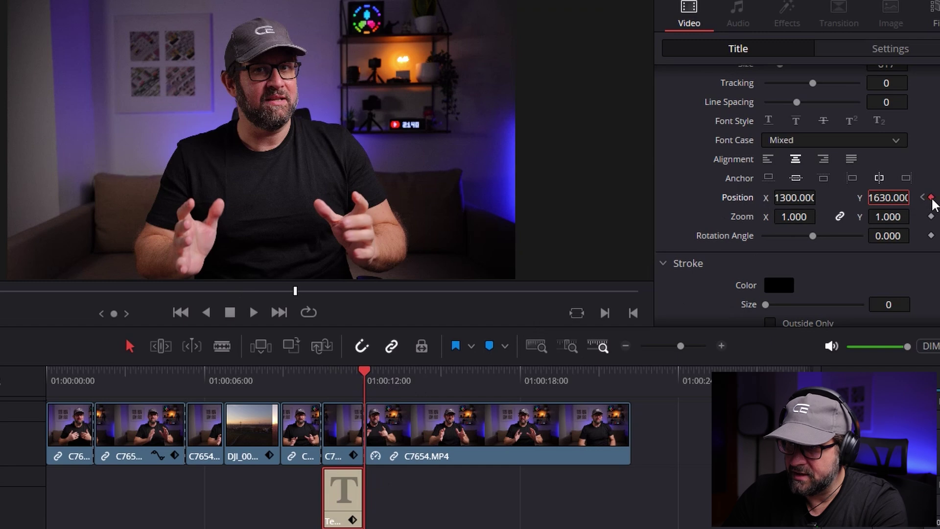
{"action": "left_click_drag", "start_coordinate": [795, 194], "coordinate": [820, 196]}
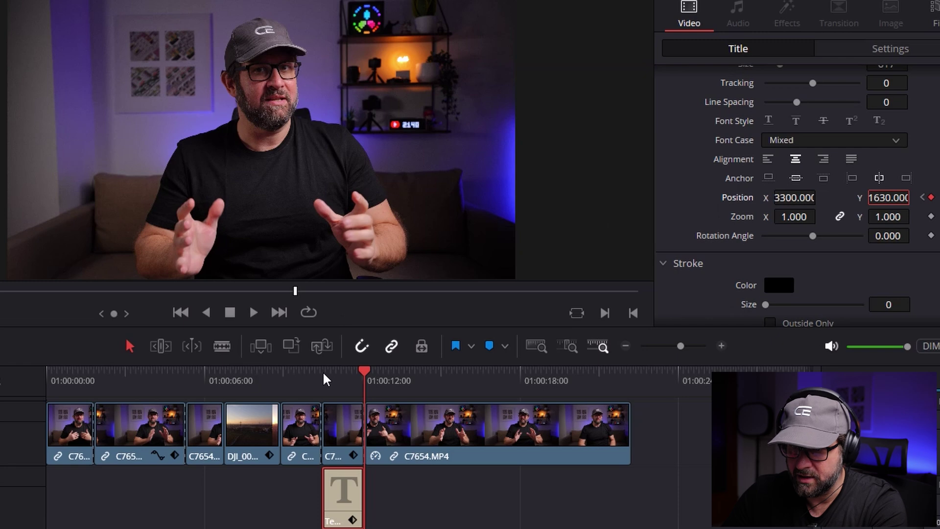
{"action": "left_click", "coordinate": [321, 378]}
{"action": "left_click", "coordinate": [252, 315]}
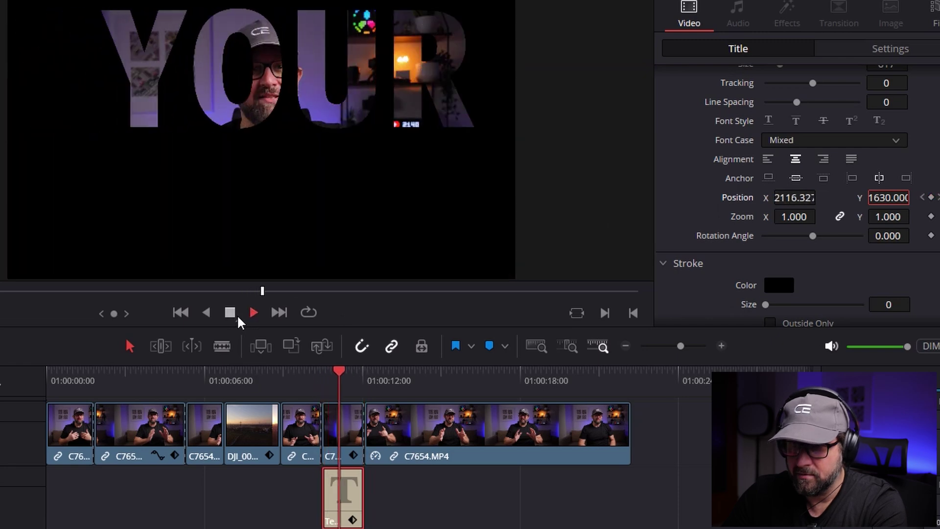
{"action": "left_click", "coordinate": [239, 318]}
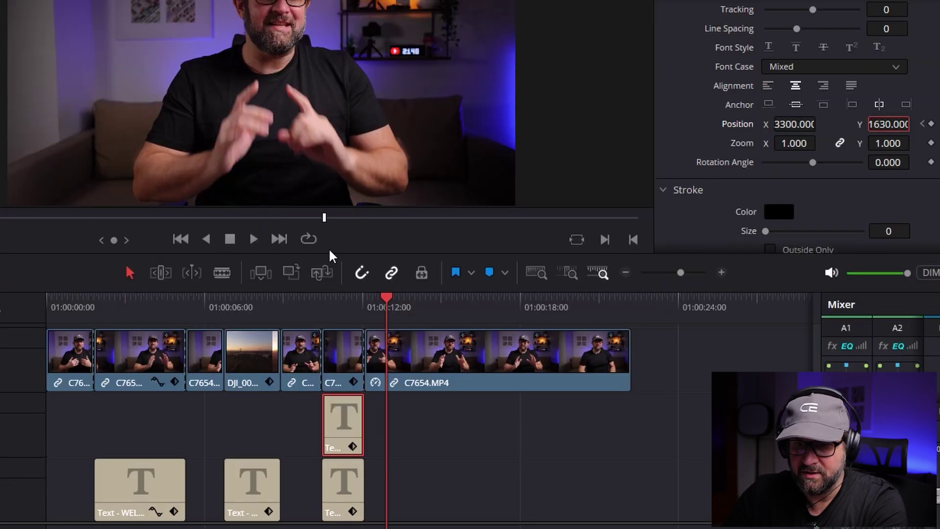
Step: Add a position keyframe with X 2850 to the STATEMENT title at the start of its clip
{"action": "left_click", "coordinate": [322, 380]}
{"action": "left_click", "coordinate": [343, 496]}
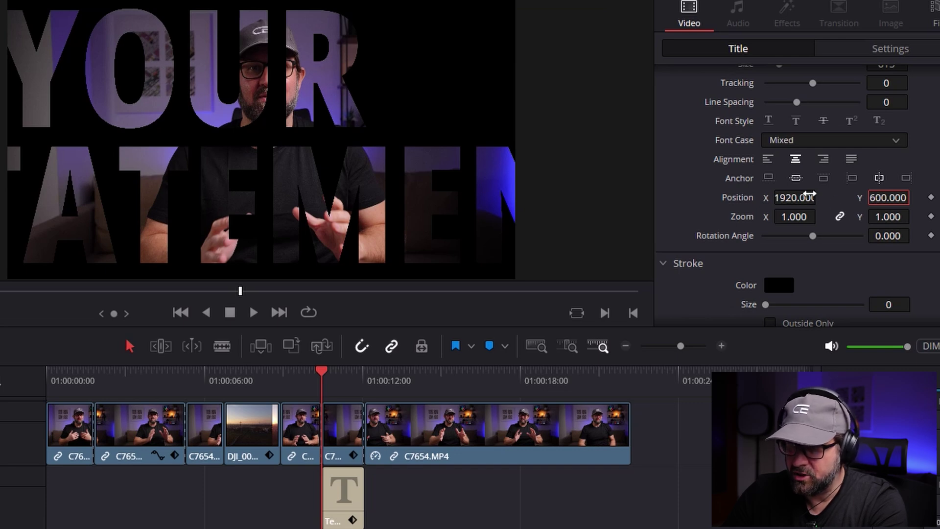
{"action": "left_click", "coordinate": [931, 197]}
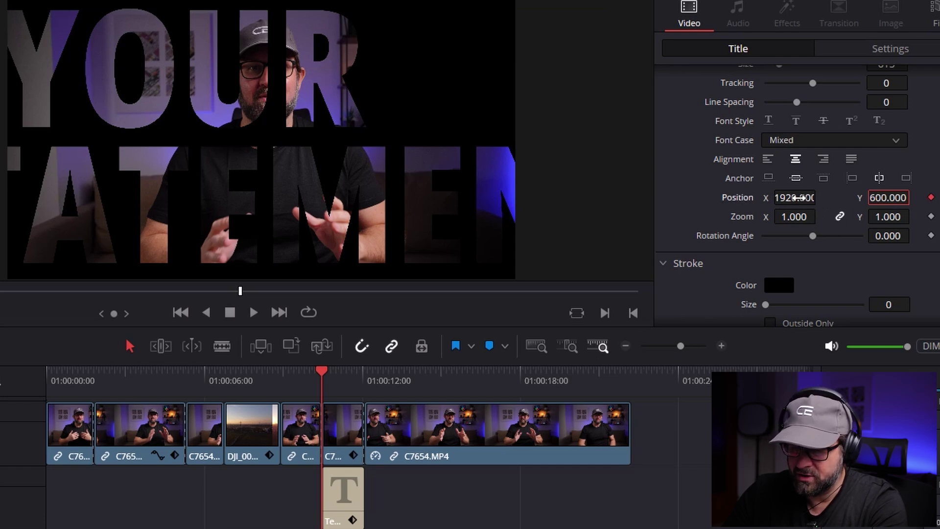
{"action": "mouse_move", "coordinate": [795, 197]}
{"action": "left_mouse_down"}
{"action": "mouse_move", "coordinate": [820, 197]}
{"action": "mouse_move", "coordinate": [788, 180]}
{"action": "left_mouse_up"}
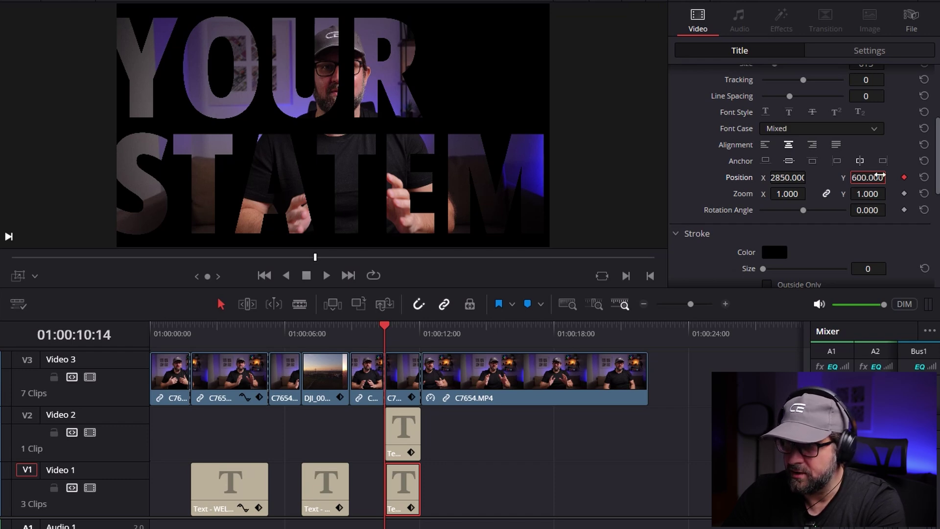
Step: Keyframe the STATEMENT title's position at X 500 at the end of its clip and play back both moving titles
{"action": "left_click", "coordinate": [418, 328]}
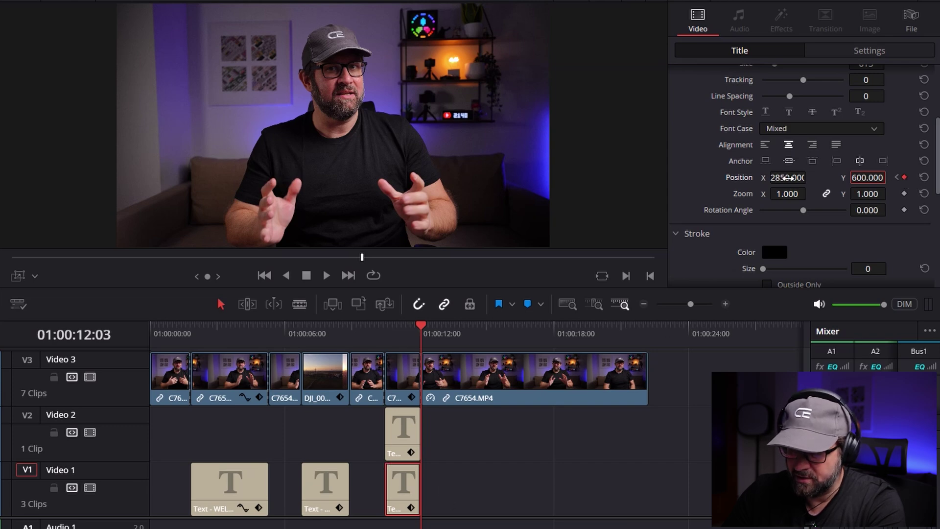
{"action": "left_click_drag", "start_coordinate": [809, 176], "coordinate": [810, 177]}
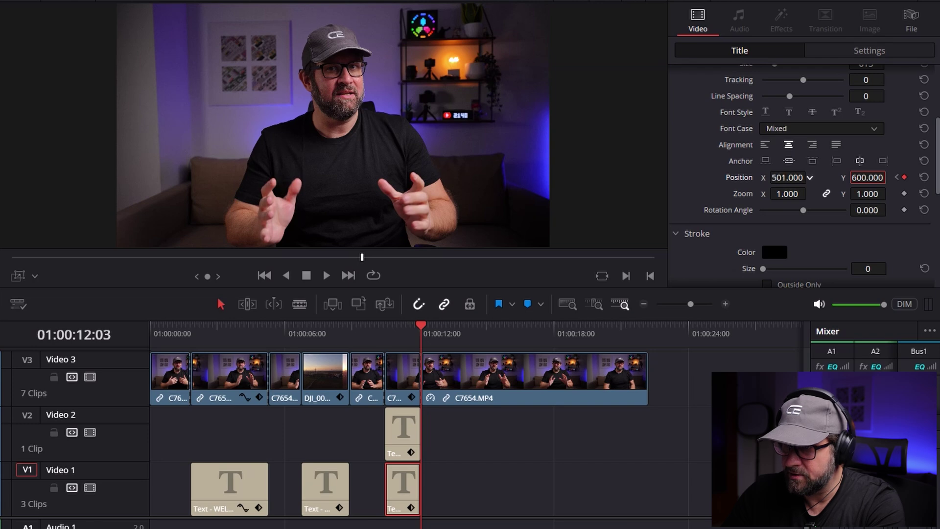
{"action": "left_click", "coordinate": [384, 335]}
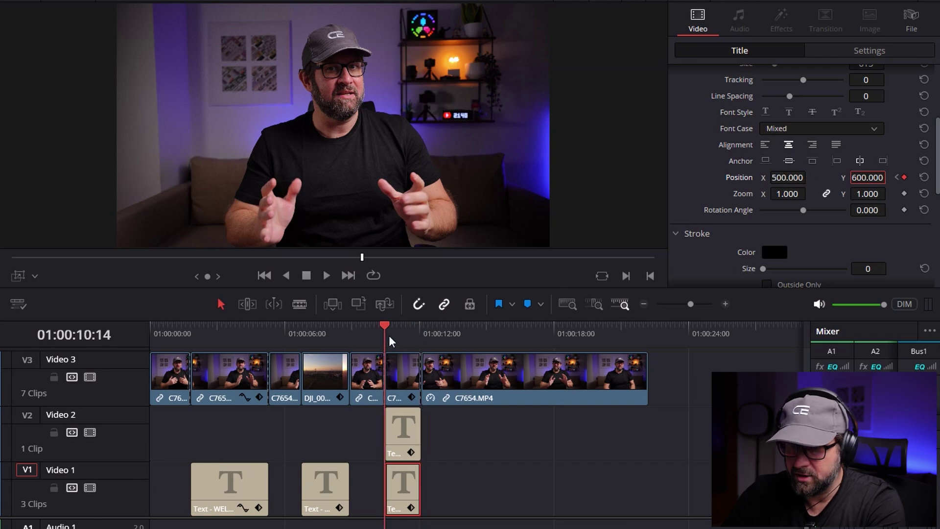
{"action": "left_click", "coordinate": [325, 276]}
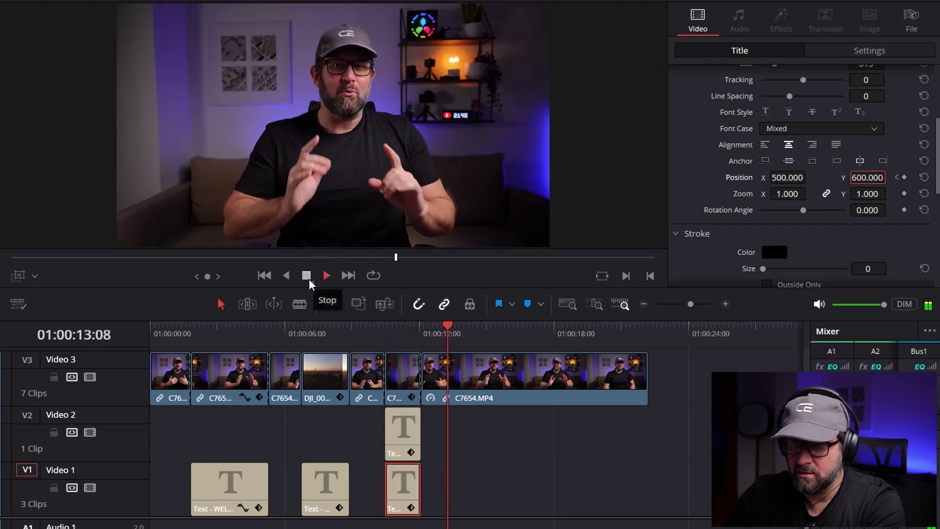
{"action": "left_click", "coordinate": [308, 277]}
Step: Change the text of the lower title to STATEMENTS and play back the section
{"action": "scroll", "coordinate": [785, 163], "scroll_direction": "up", "scroll_amount": 6}
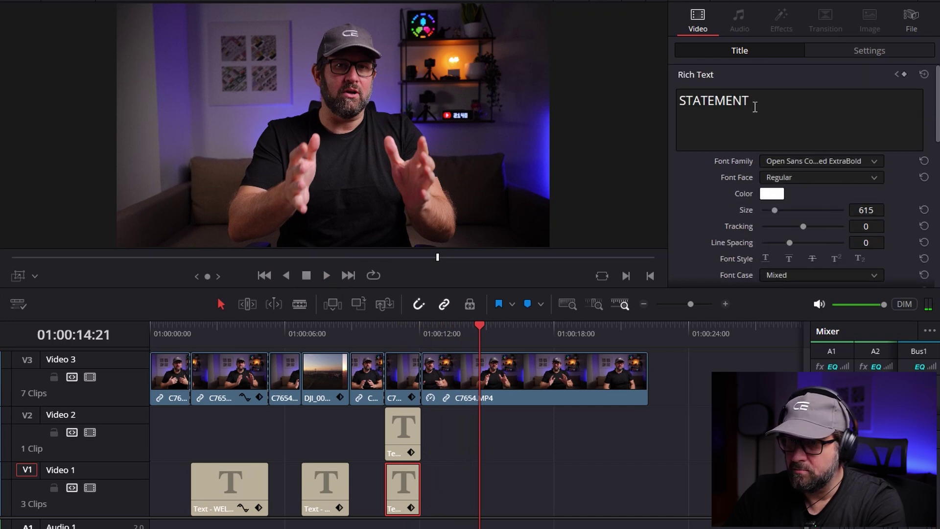
{"action": "left_click", "coordinate": [750, 98]}
{"action": "type", "text": "S"}
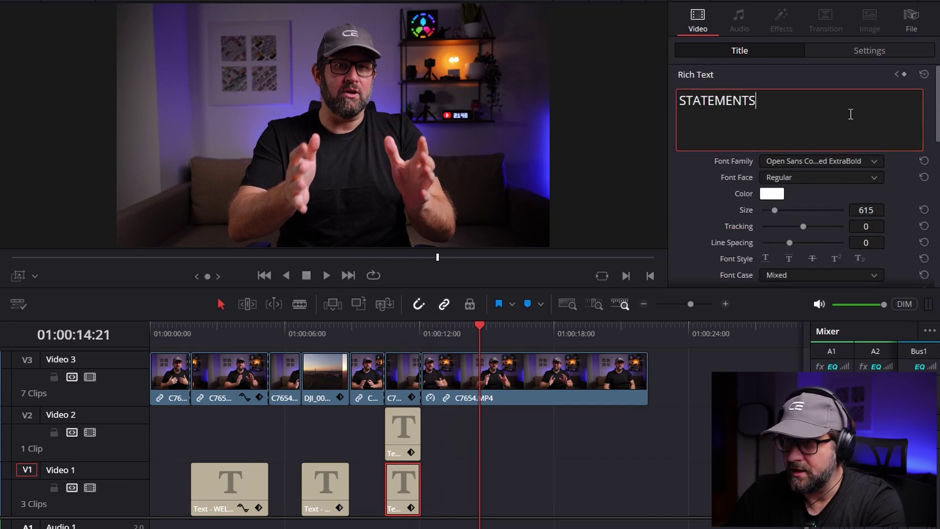
{"action": "left_click", "coordinate": [385, 328]}
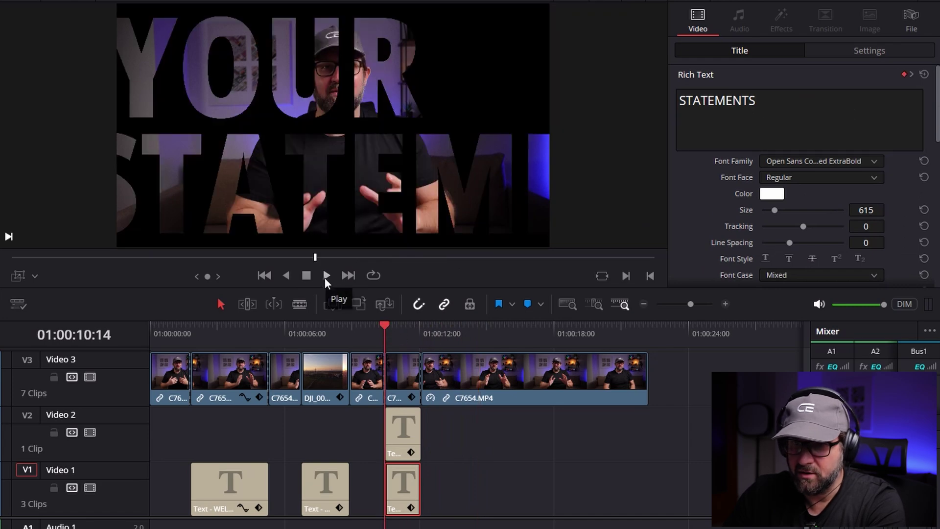
{"action": "left_click", "coordinate": [325, 276]}
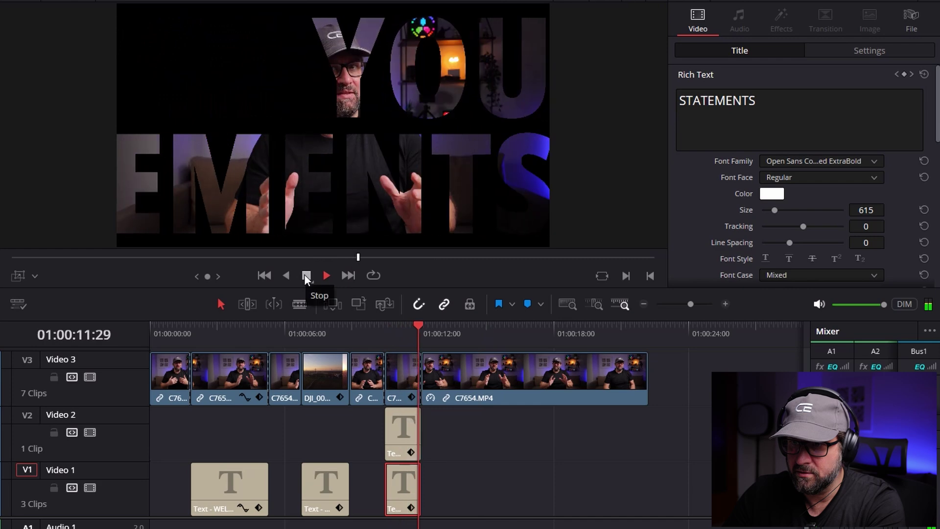
{"action": "left_click", "coordinate": [304, 274]}
Step: Play the whole timeline from the beginning to review the text effects
{"action": "left_click", "coordinate": [373, 329]}
{"action": "key", "text": "Home"}
{"action": "scroll", "coordinate": [430, 347], "scroll_direction": "up", "scroll_amount": 1}
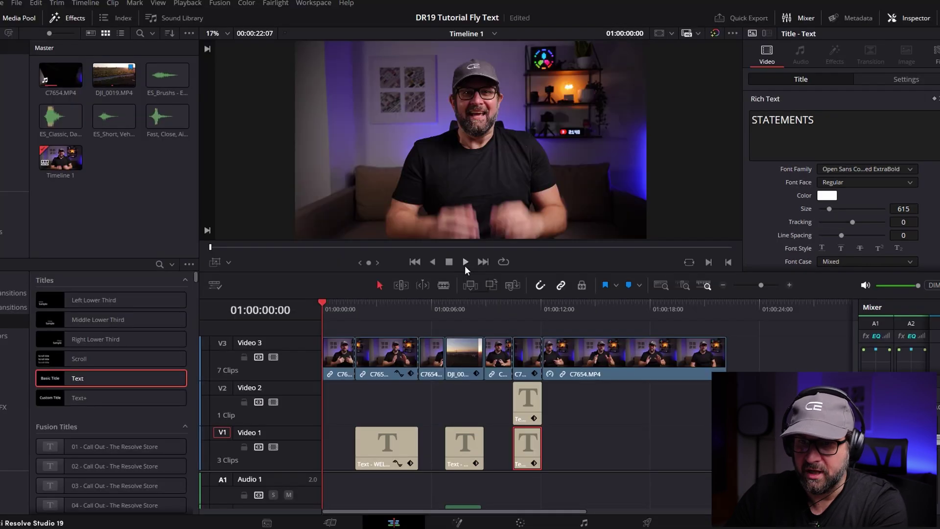
{"action": "left_click", "coordinate": [326, 276]}
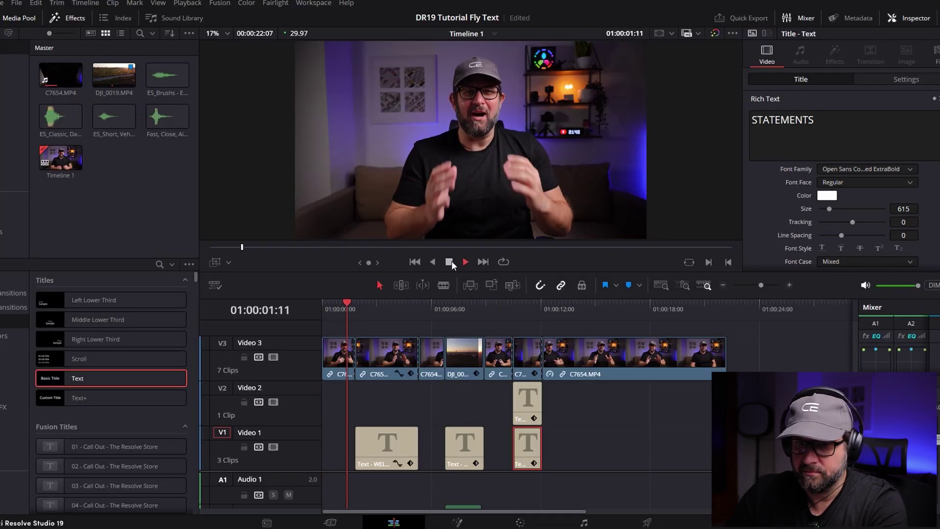